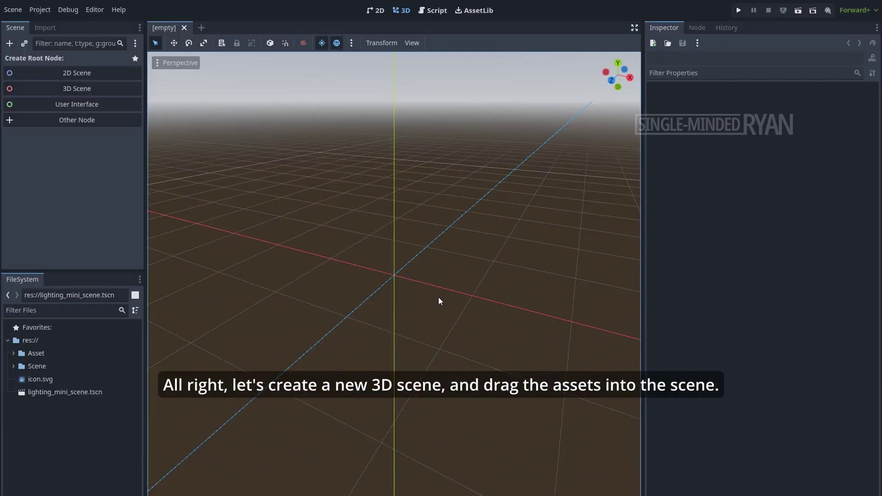
Step: Create a Node3D-rooted 3D scene, instance lighting_mini_scene.tscn under it, and frame the robot
{"action": "left_click", "coordinate": [117, 88]}
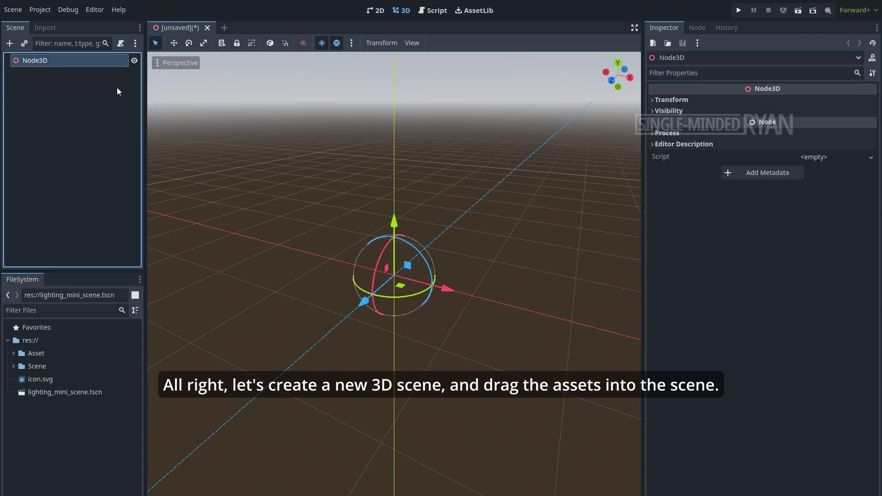
{"action": "left_click_drag", "start_coordinate": [107, 392], "coordinate": [51, 62]}
{"action": "right_click_drag", "start_coordinate": [395, 230], "coordinate": [330, 224]}
{"action": "left_click", "coordinate": [501, 253]}
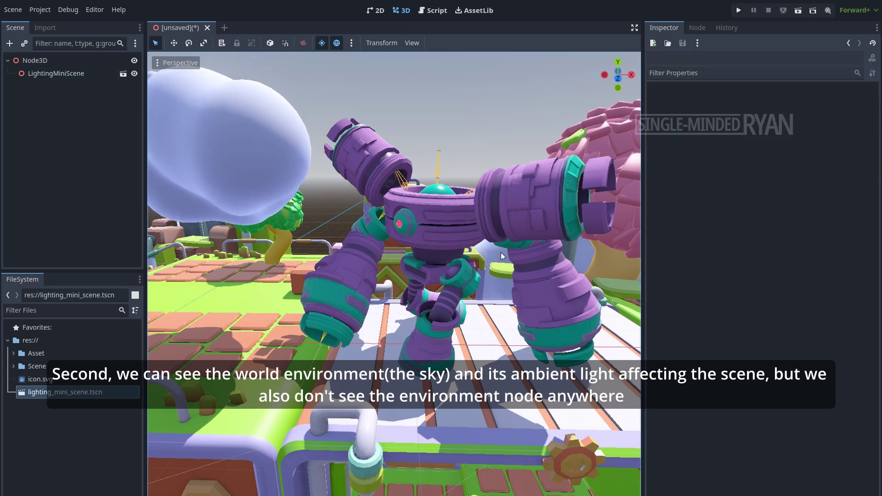
{"action": "right_click_drag", "start_coordinate": [501, 252], "coordinate": [473, 285]}
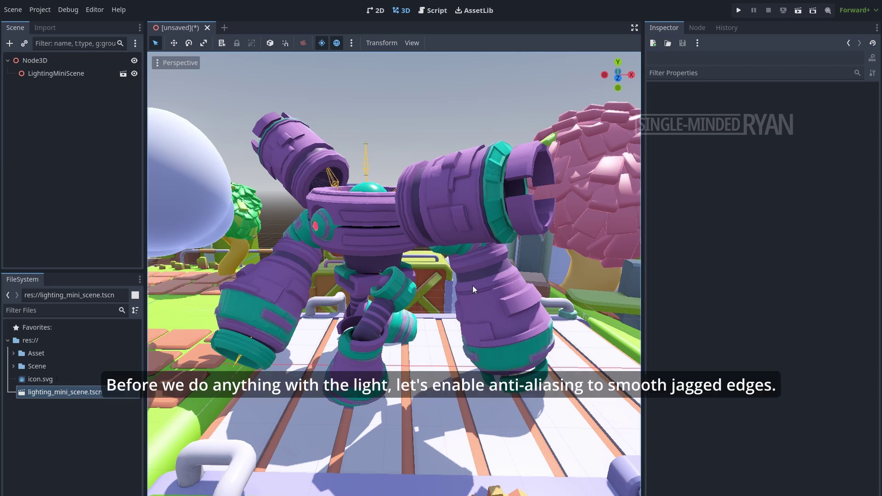
Step: In Project Settings > Rendering > Anti Aliasing, set Screen Space AA to FXAA (Fast) and enable TAA
{"action": "left_click", "coordinate": [40, 10]}
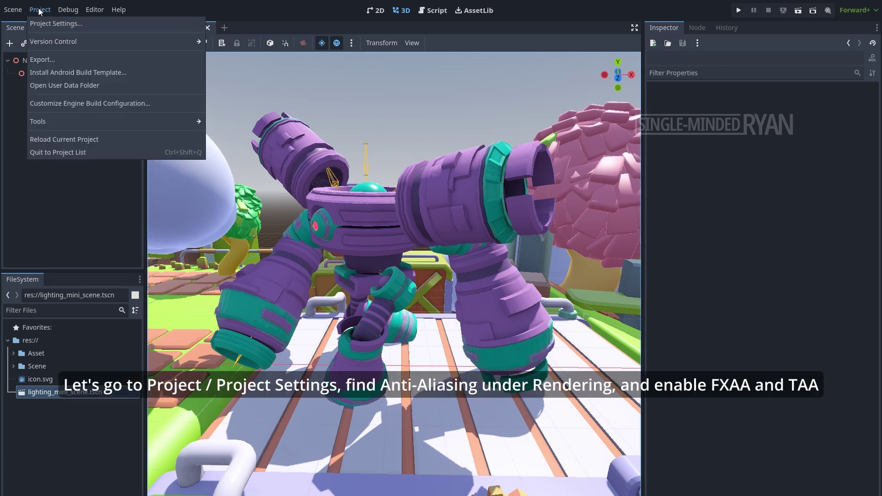
{"action": "left_click", "coordinate": [95, 23]}
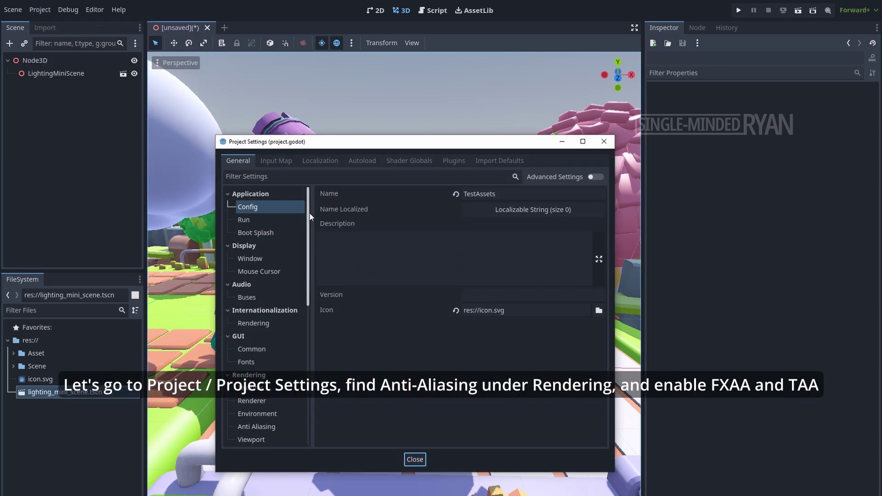
{"action": "left_click_drag", "start_coordinate": [310, 214], "coordinate": [310, 257]}
{"action": "left_click", "coordinate": [258, 329]}
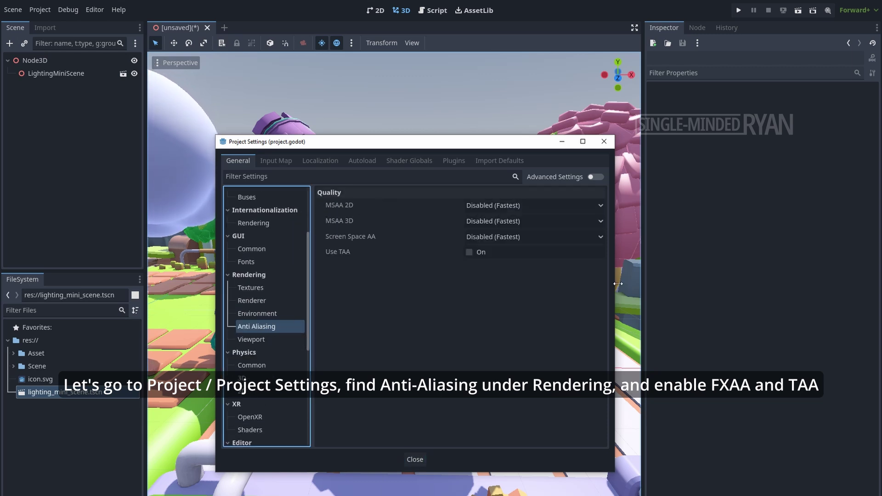
{"action": "left_click_drag", "start_coordinate": [615, 286], "coordinate": [547, 286]}
{"action": "left_click_drag", "start_coordinate": [401, 146], "coordinate": [687, 140]}
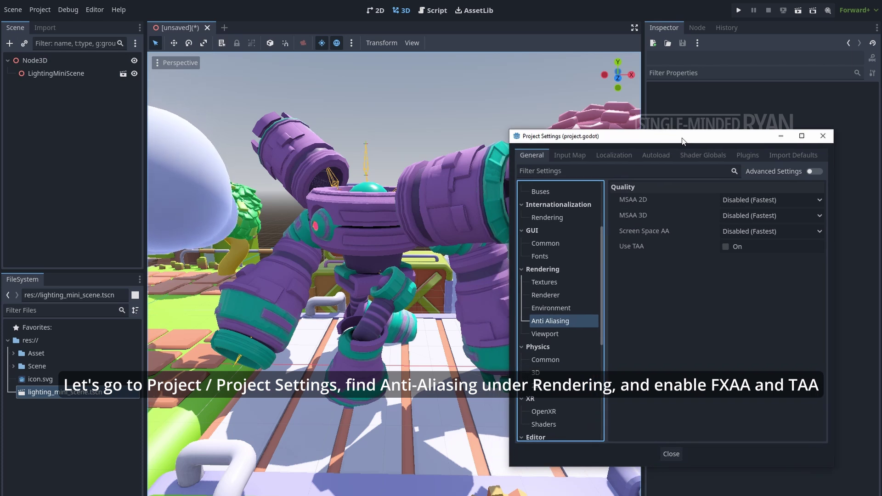
{"action": "left_click", "coordinate": [770, 231]}
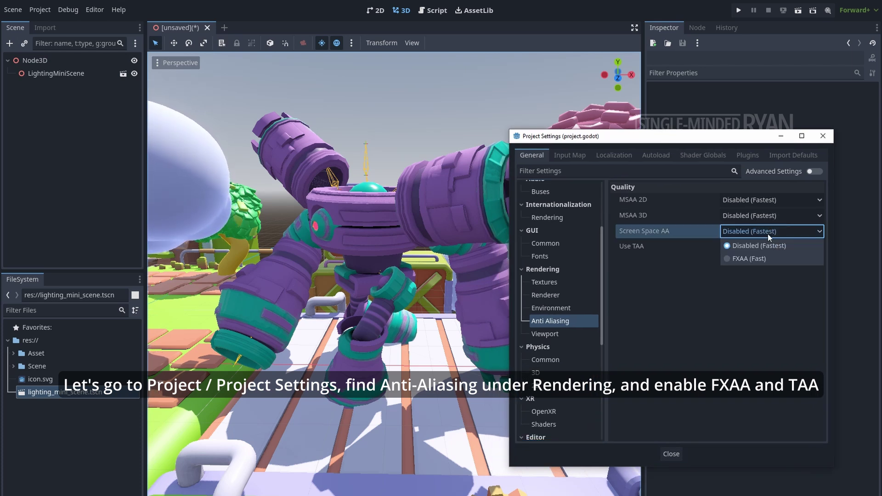
{"action": "left_click", "coordinate": [732, 257]}
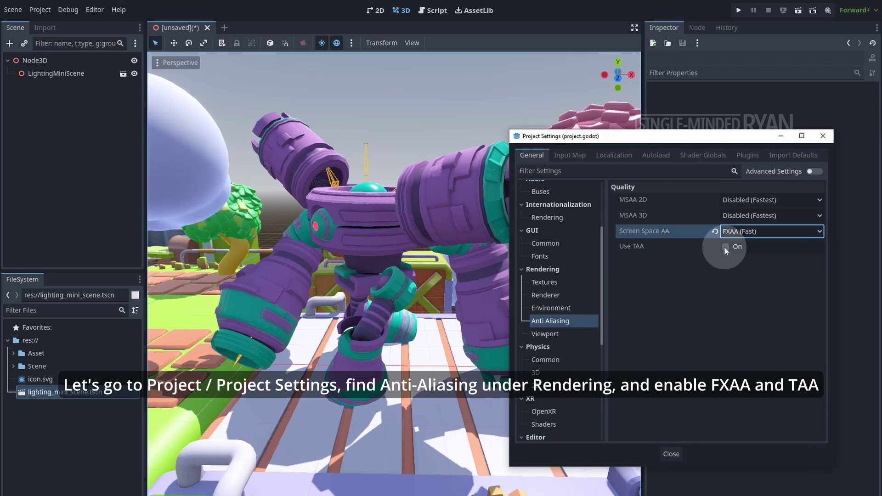
{"action": "left_click", "coordinate": [726, 249]}
{"action": "left_click", "coordinate": [725, 247]}
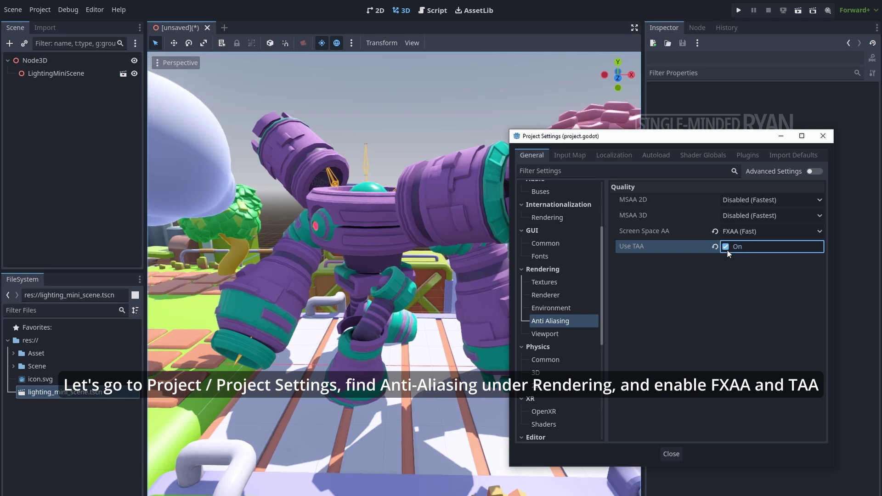
{"action": "left_click", "coordinate": [823, 135]}
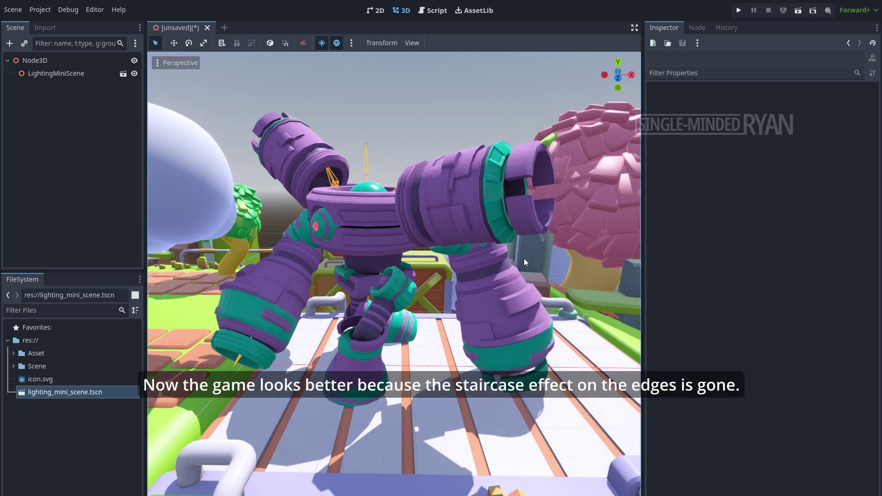
Step: Add a Camera3D as a child of the Node3D root
{"action": "mouse_move", "coordinate": [526, 262]}
{"action": "middle_mouse_down"}
{"action": "mouse_move", "coordinate": [488, 312]}
{"action": "mouse_move", "coordinate": [473, 282]}
{"action": "mouse_move", "coordinate": [524, 263]}
{"action": "middle_mouse_up"}
{"action": "left_click", "coordinate": [81, 64]}
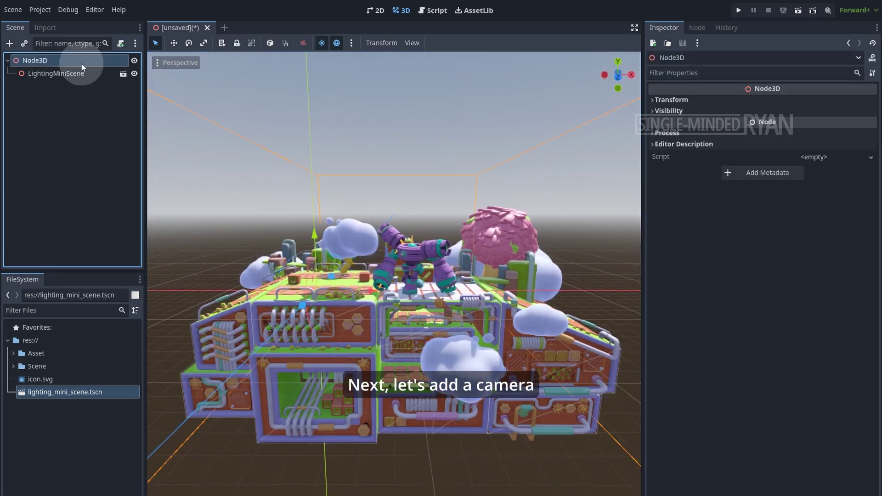
{"action": "right_click", "coordinate": [82, 64]}
{"action": "left_click", "coordinate": [158, 70]}
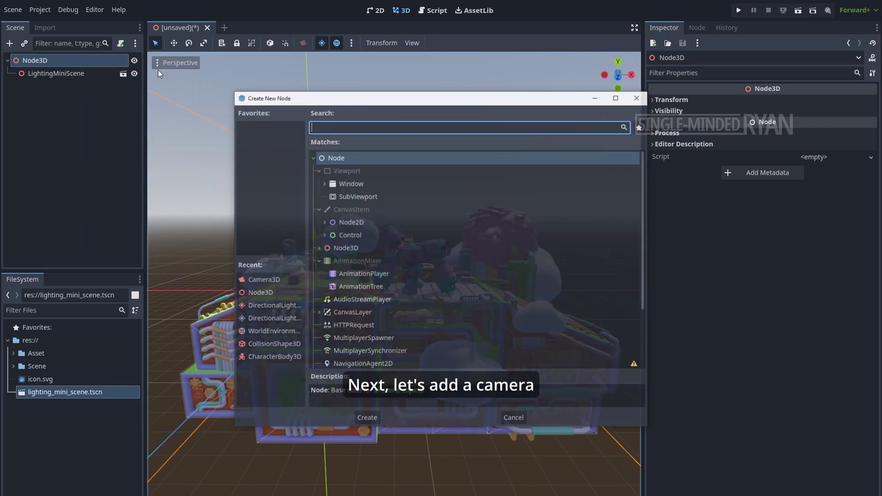
{"action": "type", "text": "camera"}
{"action": "key", "text": "Return"}
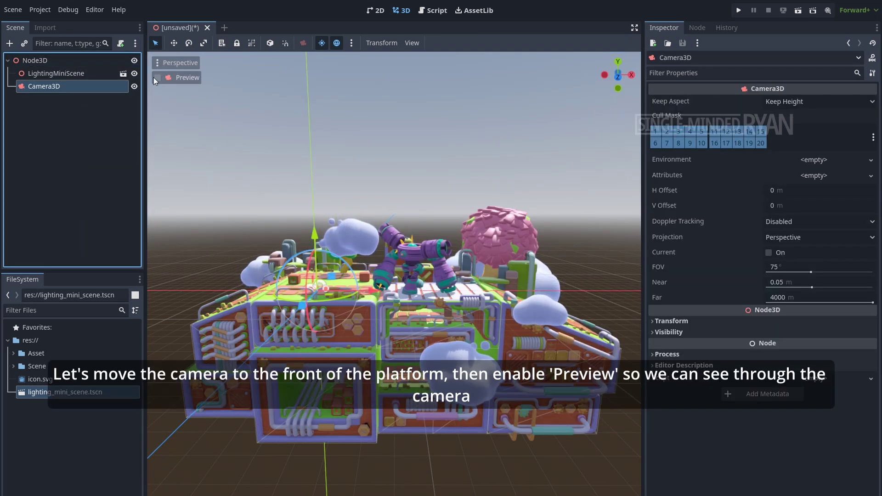
Step: Move the camera in front of the platform and preview the viewport through it
{"action": "left_click_drag", "start_coordinate": [303, 309], "coordinate": [275, 372]}
{"action": "middle_click_drag", "start_coordinate": [275, 372], "coordinate": [322, 372]}
{"action": "left_click_drag", "start_coordinate": [427, 354], "coordinate": [491, 416]}
{"action": "left_click", "coordinate": [158, 77]}
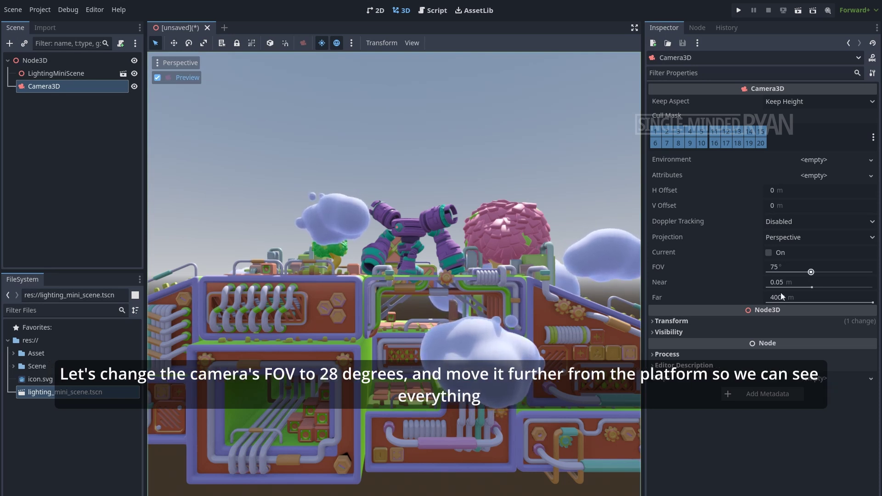
Step: Set the camera FOV to 28, position 7.418/14.535/78.459, and X rotation -10°
{"action": "left_click", "coordinate": [812, 273]}
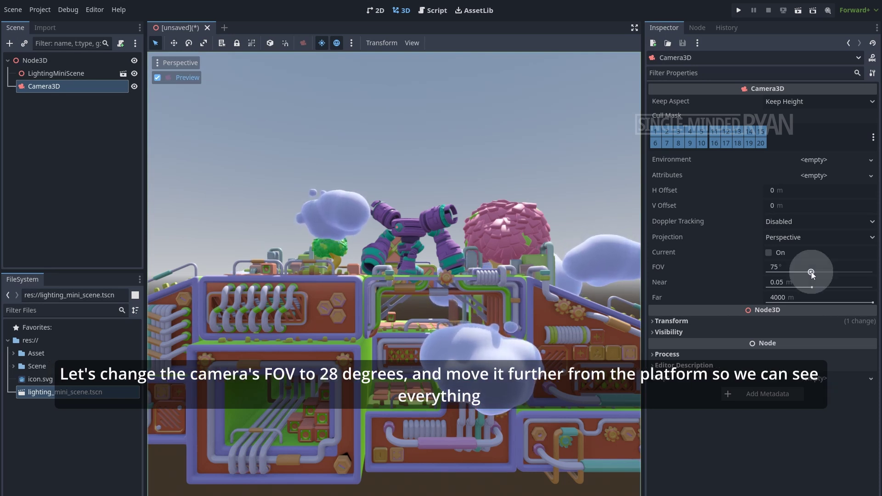
{"action": "left_click_drag", "start_coordinate": [811, 273], "coordinate": [784, 272]}
{"action": "left_click", "coordinate": [653, 321]}
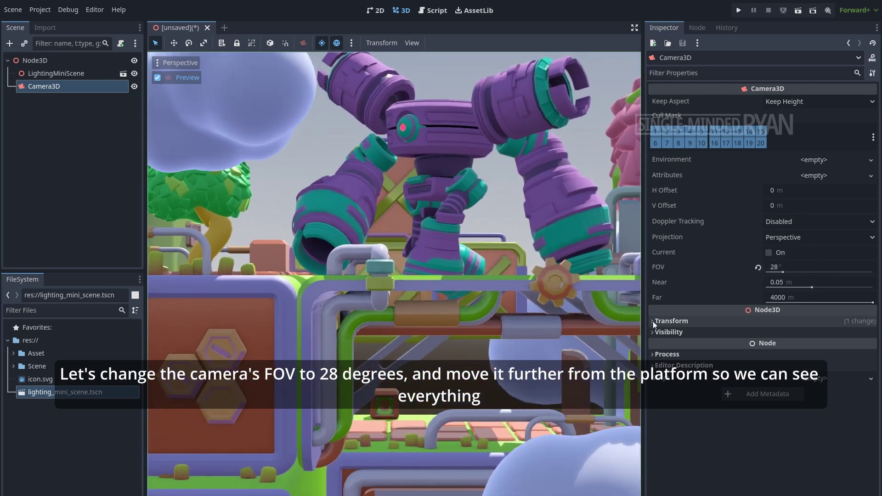
{"action": "left_click_drag", "start_coordinate": [820, 347], "coordinate": [861, 347]}
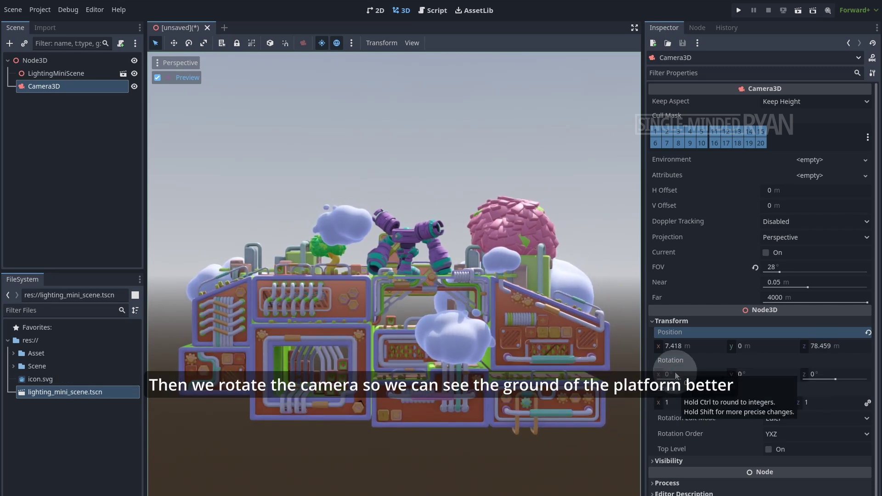
{"action": "type", "text": "-10"}
{"action": "key", "text": "Return"}
{"action": "mouse_move", "coordinate": [741, 346]}
{"action": "left_mouse_down"}
{"action": "mouse_move", "coordinate": [759, 346]}
{"action": "mouse_move", "coordinate": [746, 349]}
{"action": "left_mouse_up"}
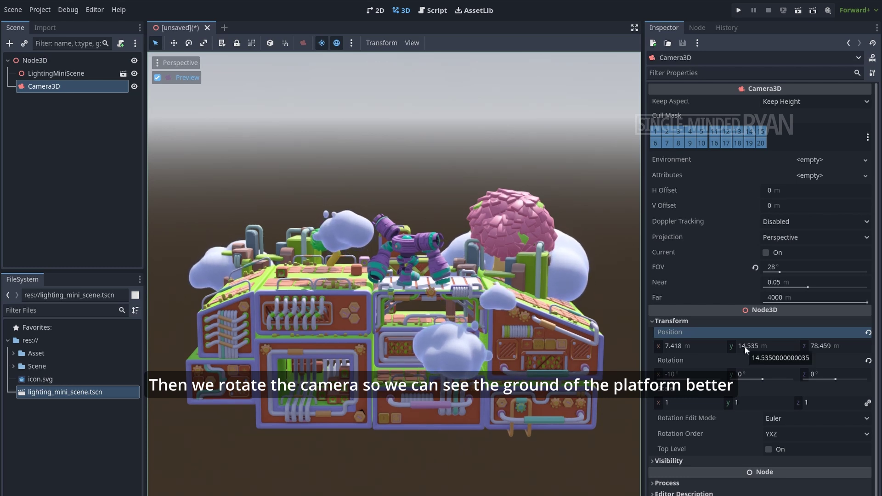
Step: Add a WorldEnvironment child node to Node3D, found by searching 'envi'
{"action": "left_click", "coordinate": [77, 221]}
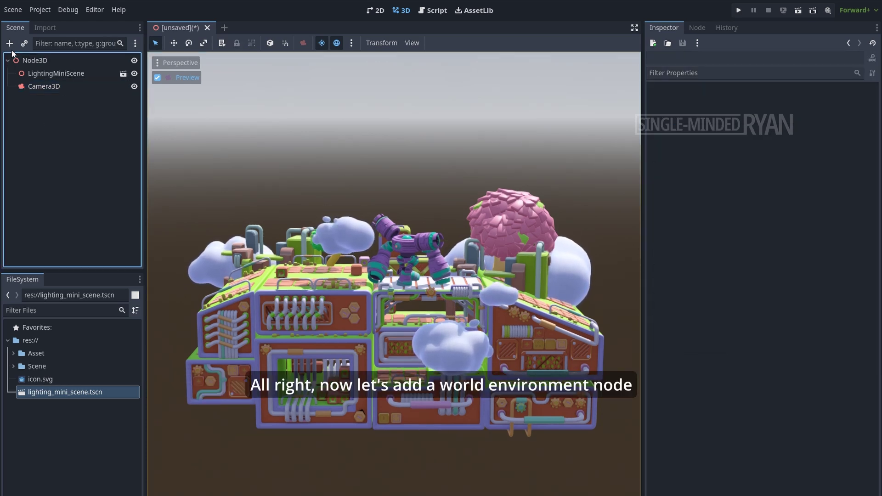
{"action": "left_click", "coordinate": [38, 60]}
{"action": "right_click", "coordinate": [60, 60]}
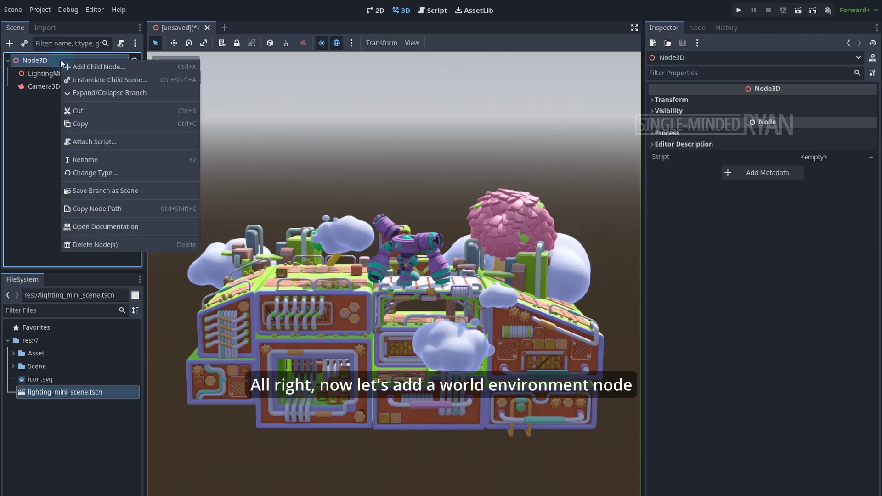
{"action": "left_click", "coordinate": [140, 70]}
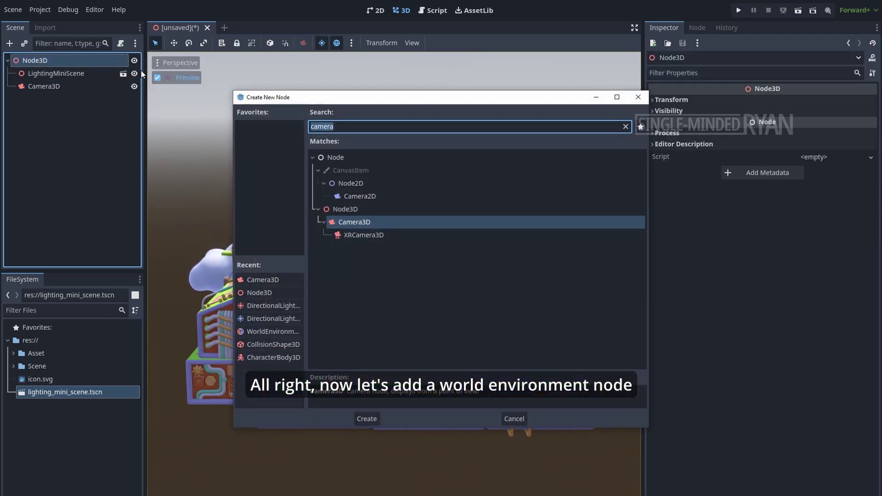
{"action": "type", "text": "envi"}
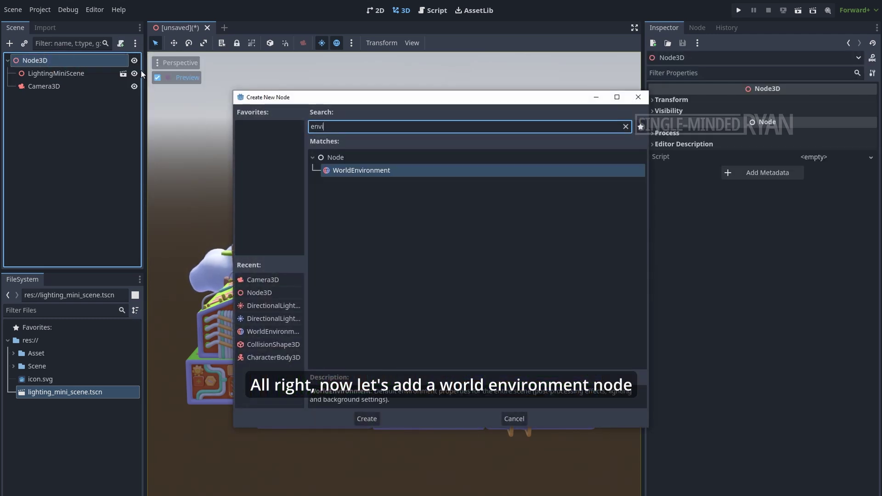
{"action": "left_click", "coordinate": [363, 418]}
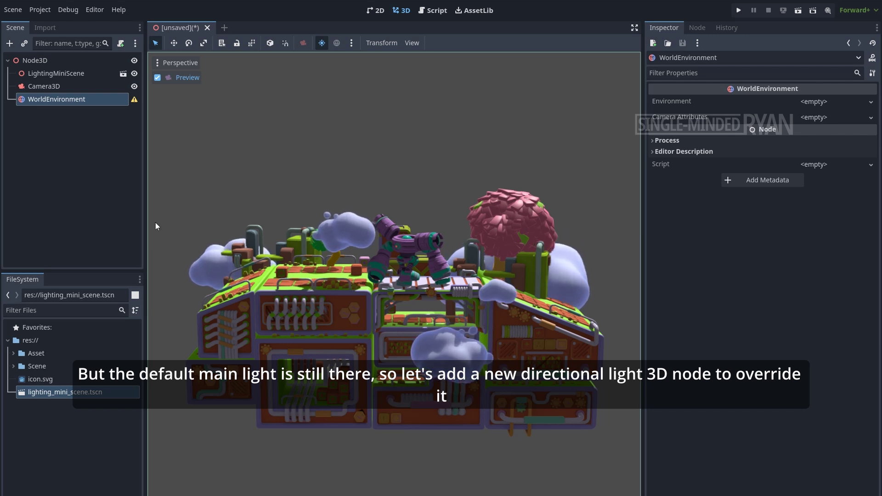
Step: Add a DirectionalLight3D under Node3D and set its Energy to 0
{"action": "left_click", "coordinate": [78, 59]}
{"action": "right_click", "coordinate": [79, 59]}
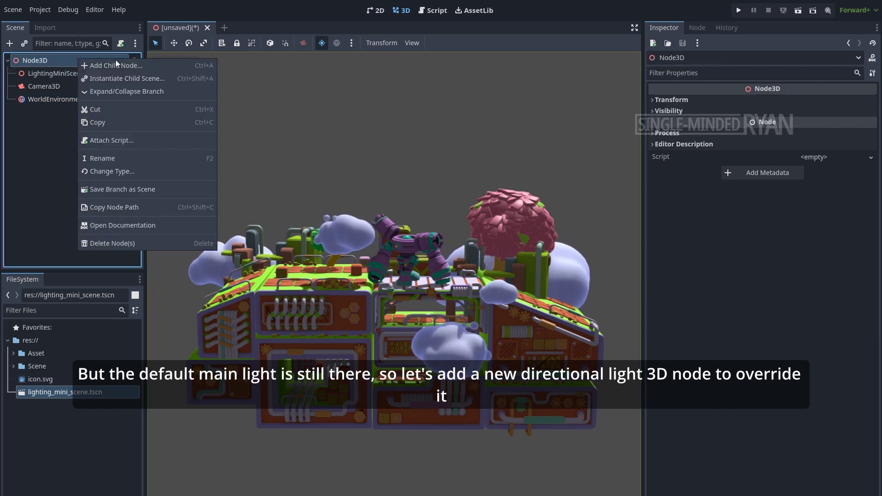
{"action": "left_click", "coordinate": [161, 64]}
{"action": "type", "text": "light"}
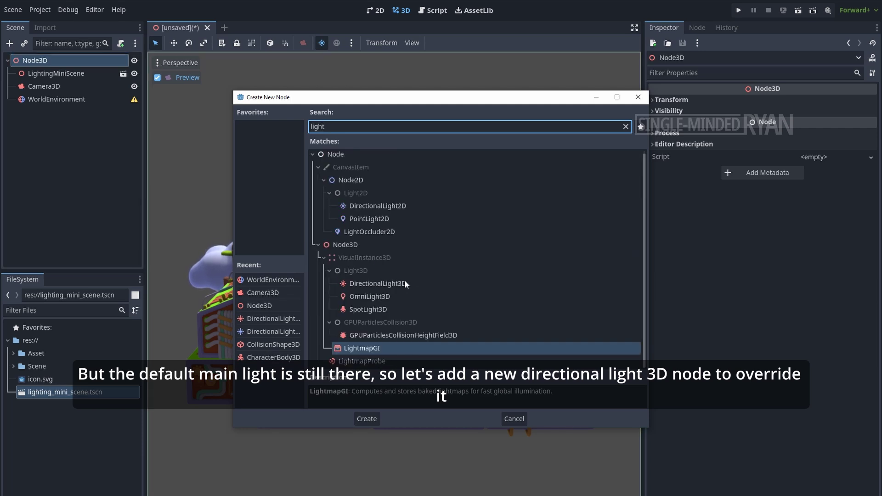
{"action": "left_click", "coordinate": [409, 285]}
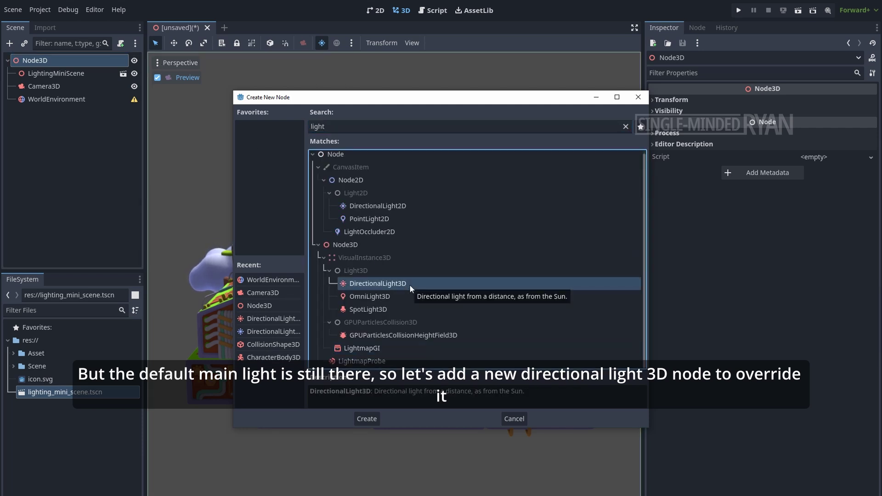
{"action": "left_click", "coordinate": [363, 419]}
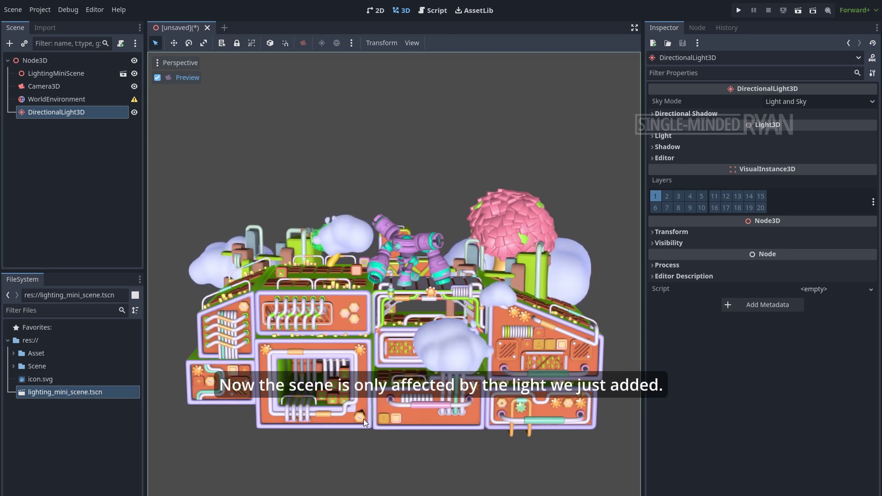
{"action": "left_click", "coordinate": [654, 136]}
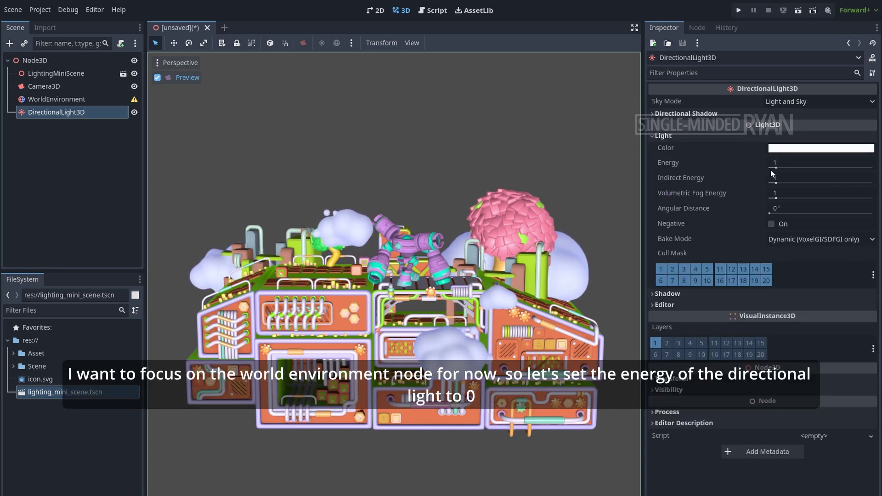
{"action": "left_click_drag", "start_coordinate": [772, 170], "coordinate": [768, 167]}
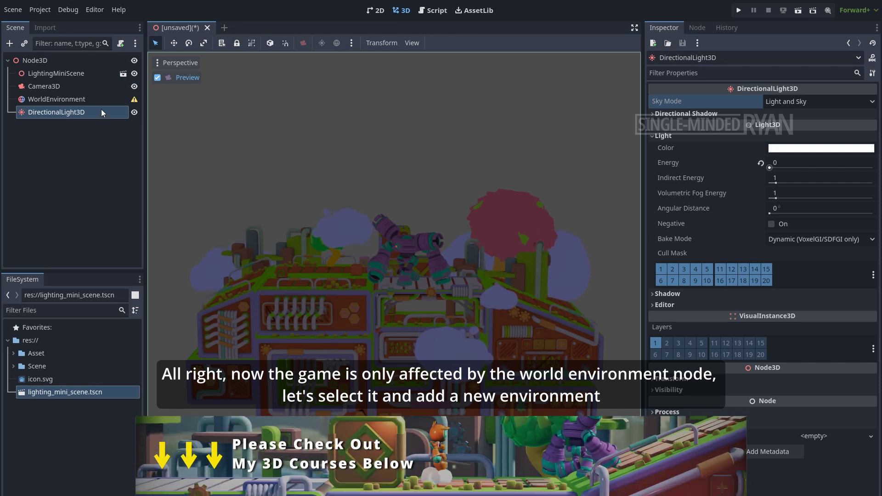
Step: Give the WorldEnvironment a new Environment with Background Mode set to Sky
{"action": "left_click", "coordinate": [99, 99]}
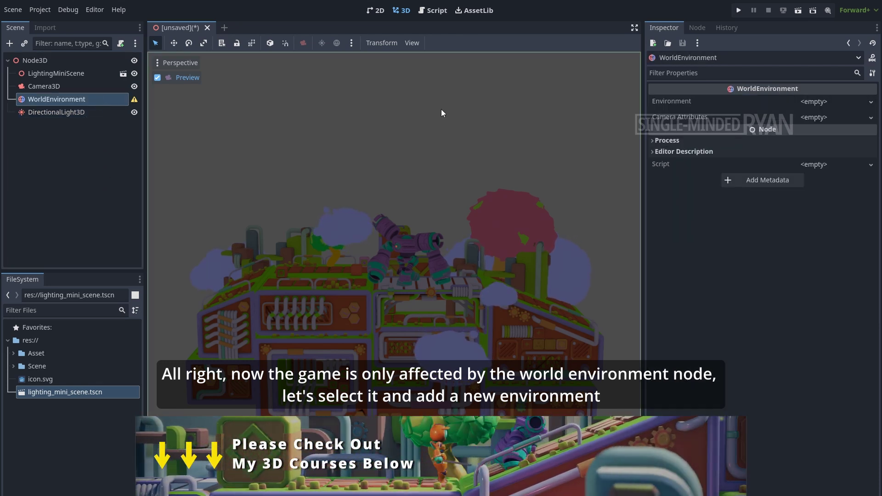
{"action": "left_click", "coordinate": [871, 102]}
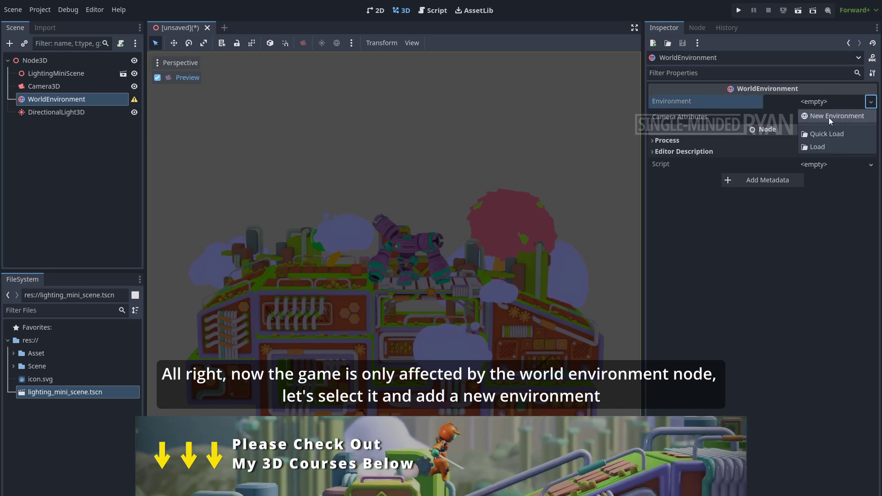
{"action": "left_click", "coordinate": [829, 118]}
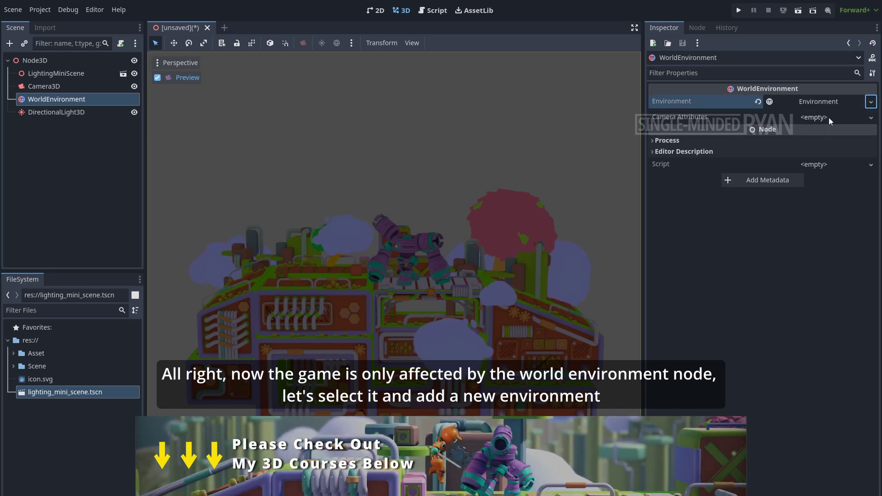
{"action": "left_click", "coordinate": [828, 105]}
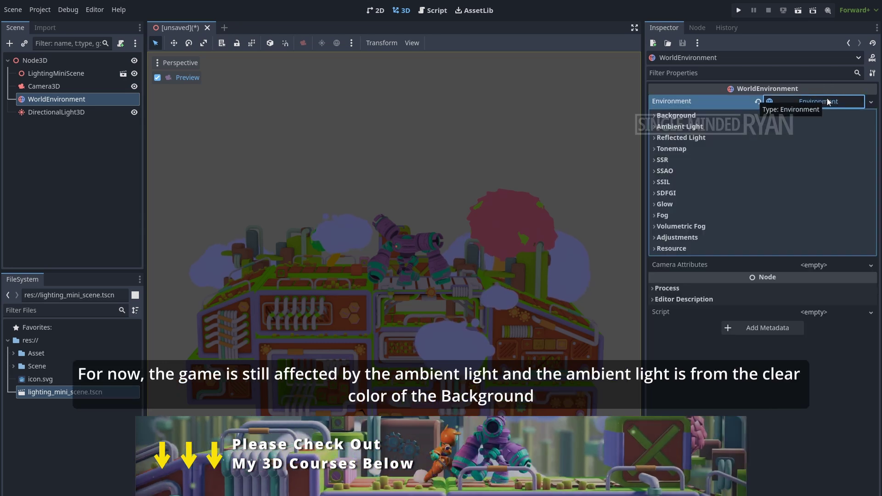
{"action": "left_click", "coordinate": [676, 117]}
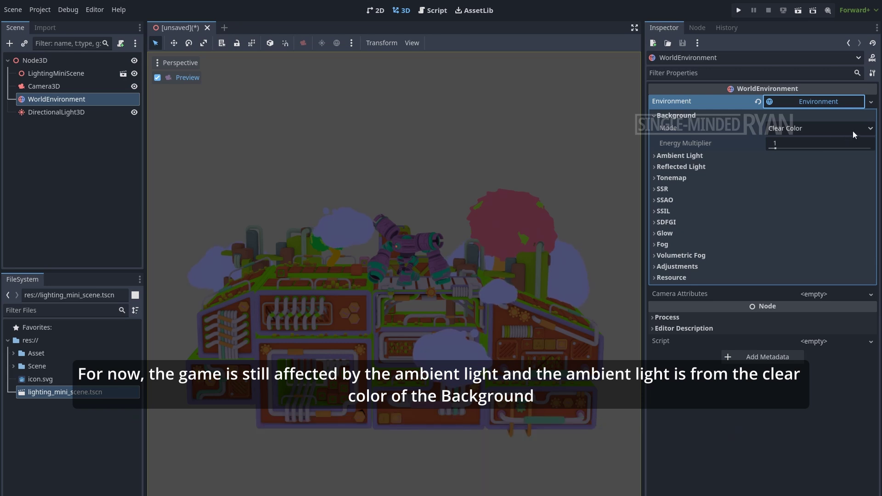
{"action": "left_click", "coordinate": [853, 131]}
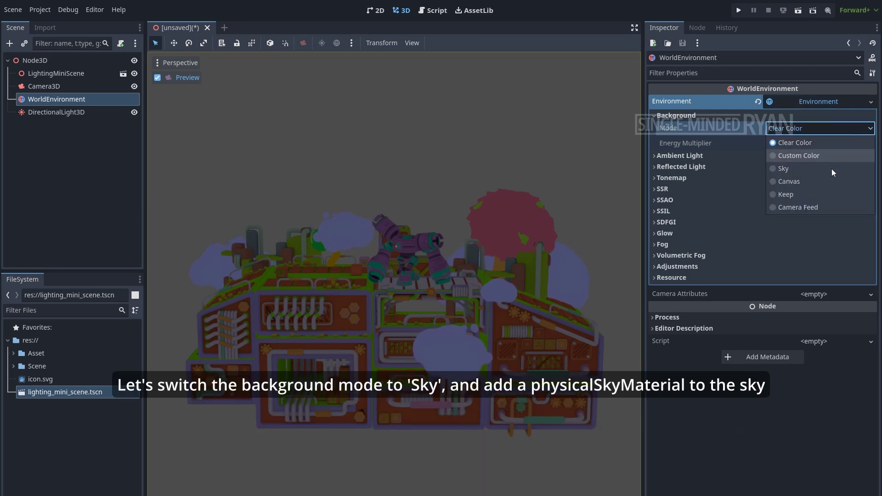
{"action": "left_click", "coordinate": [830, 170]}
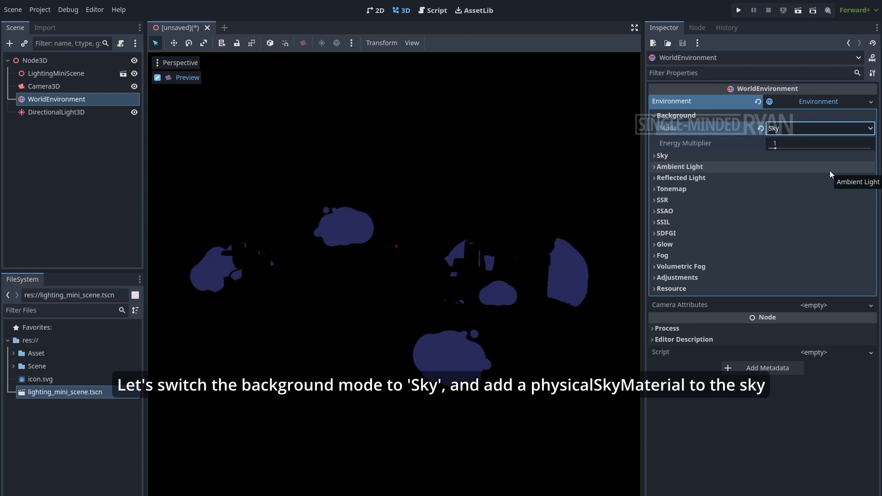
Step: Create a new Sky resource using a PhysicalSkyMaterial
{"action": "left_click", "coordinate": [658, 156]}
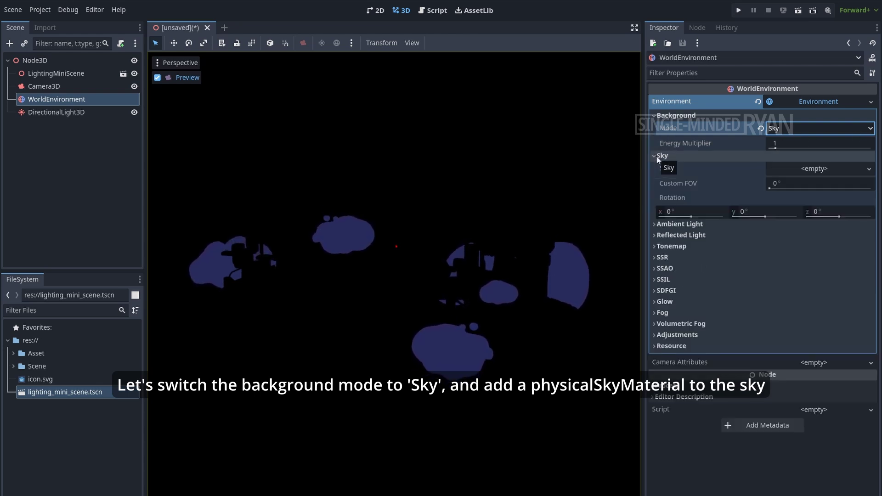
{"action": "left_click", "coordinate": [862, 171]}
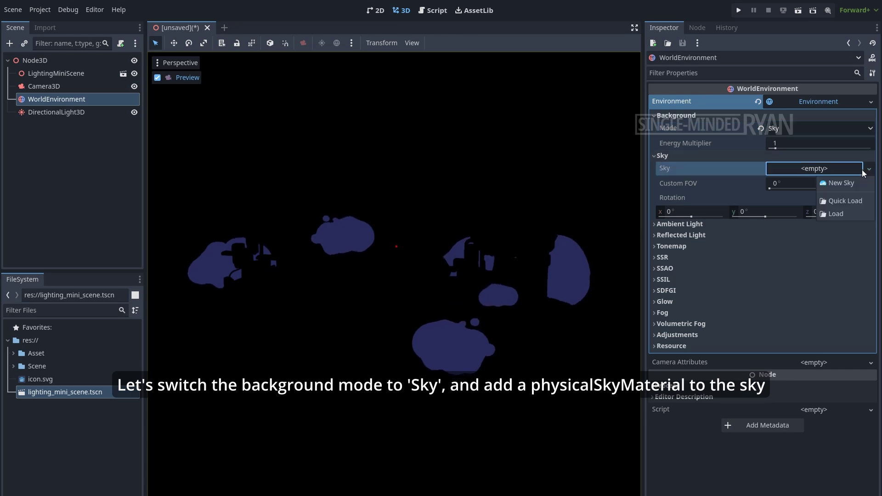
{"action": "left_click", "coordinate": [834, 185]}
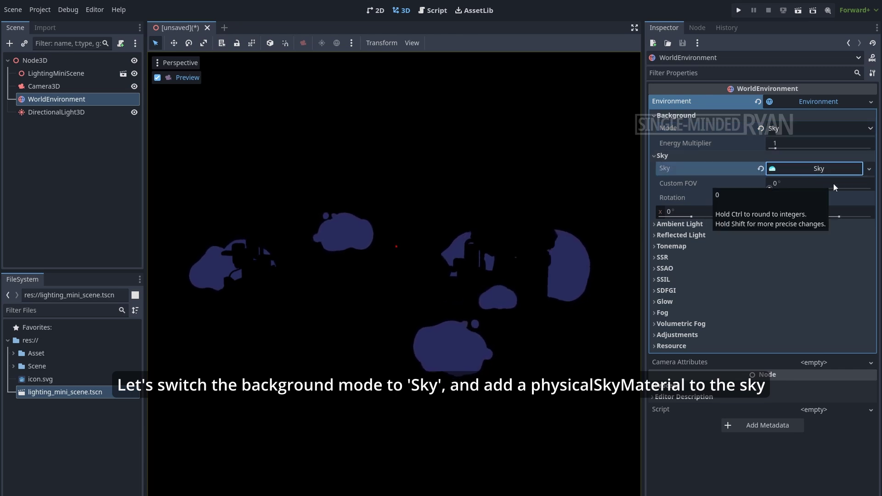
{"action": "left_click", "coordinate": [822, 169]}
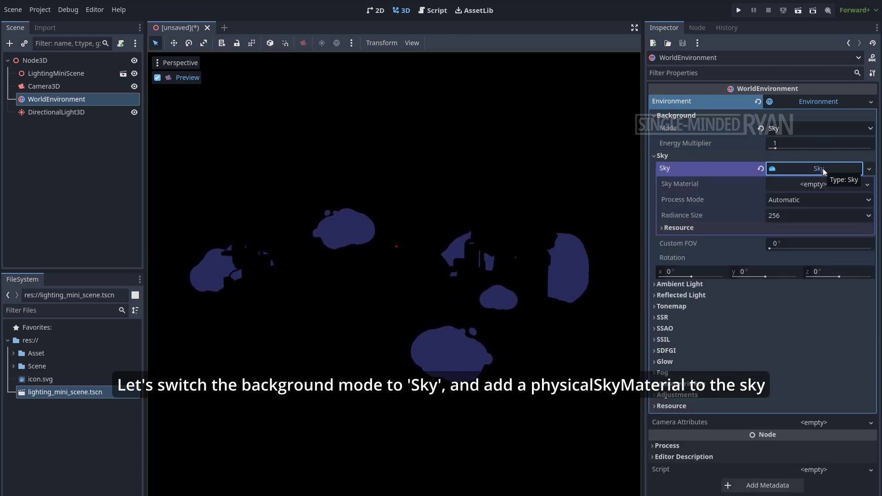
{"action": "left_click", "coordinate": [816, 185]}
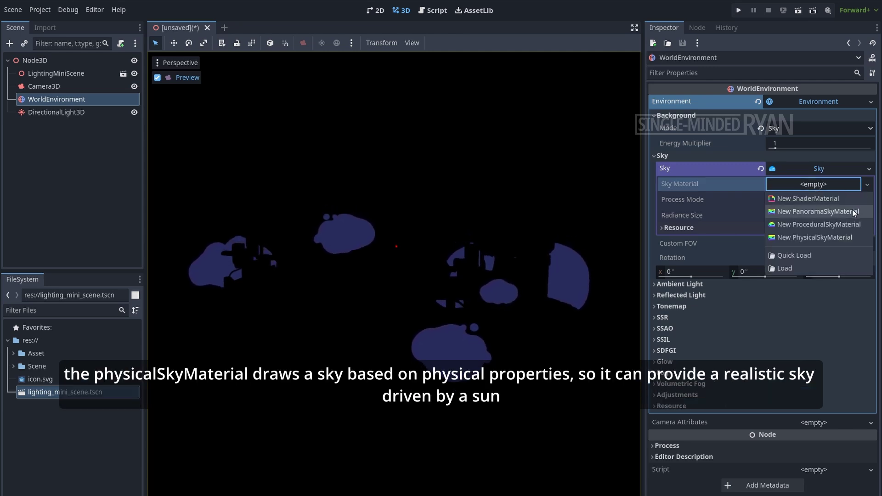
{"action": "left_click", "coordinate": [828, 238]}
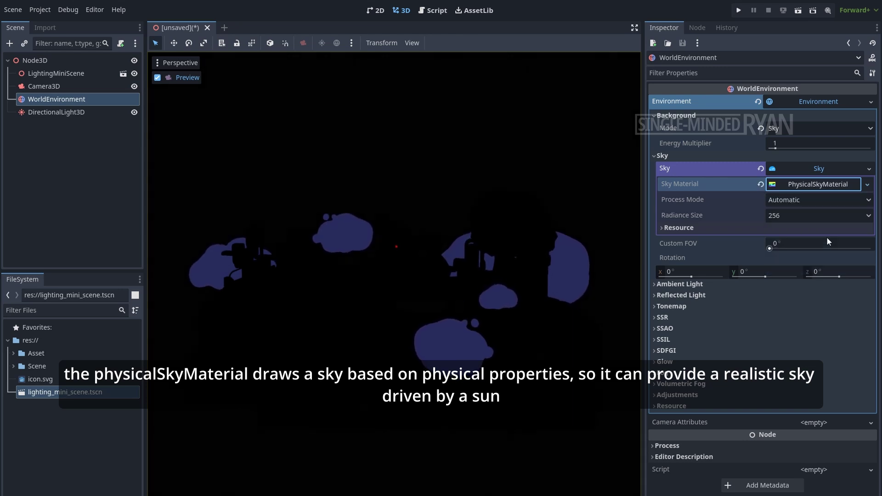
{"action": "left_click", "coordinate": [821, 185]}
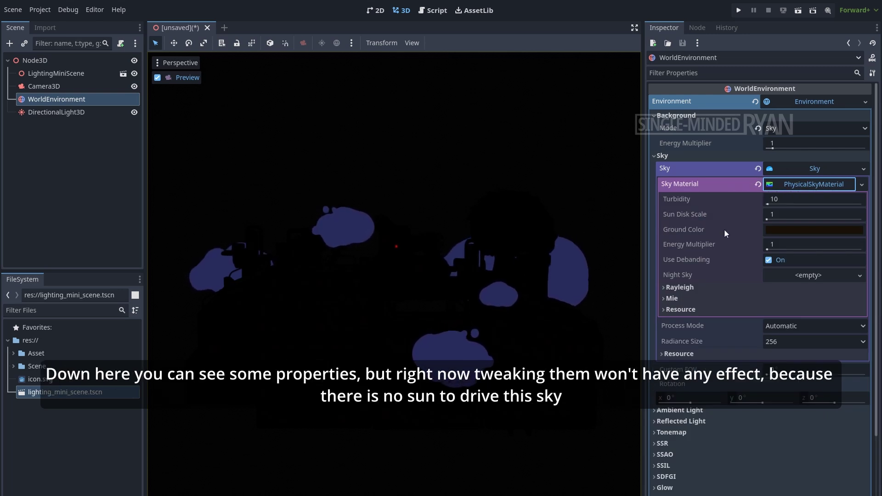
Step: Test the background energy multiplier and Rayleigh coefficient, restoring them to 1 and 2
{"action": "left_click", "coordinate": [663, 288]}
{"action": "left_click", "coordinate": [664, 327]}
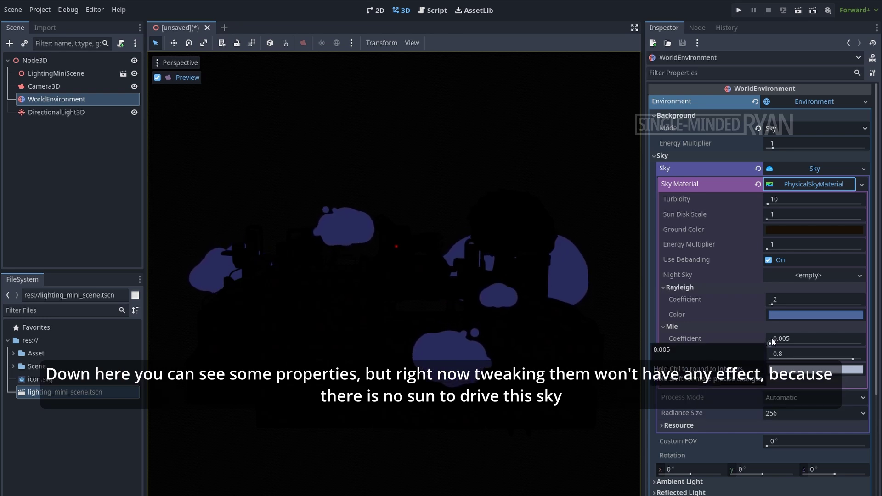
{"action": "mouse_move", "coordinate": [765, 147]}
{"action": "left_mouse_down"}
{"action": "mouse_move", "coordinate": [779, 147]}
{"action": "mouse_move", "coordinate": [761, 150]}
{"action": "left_mouse_up"}
{"action": "left_click", "coordinate": [758, 144]}
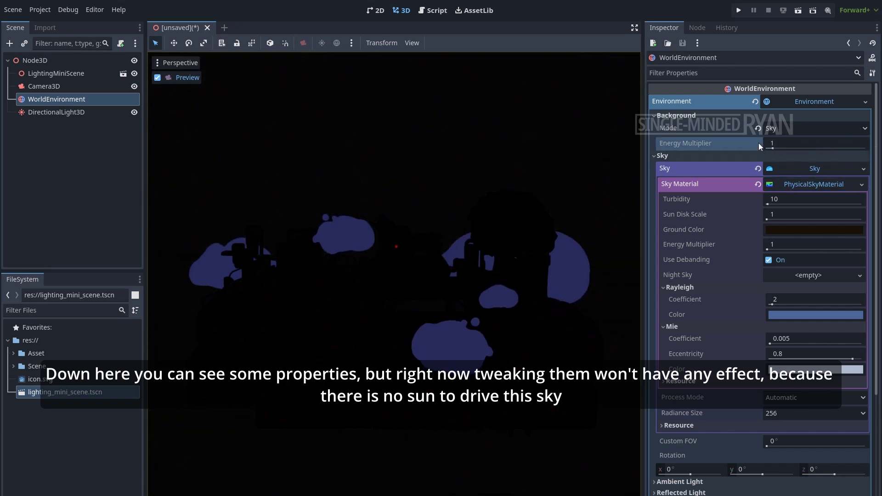
{"action": "left_click_drag", "start_coordinate": [774, 303], "coordinate": [794, 305]}
{"action": "left_click", "coordinate": [761, 300]}
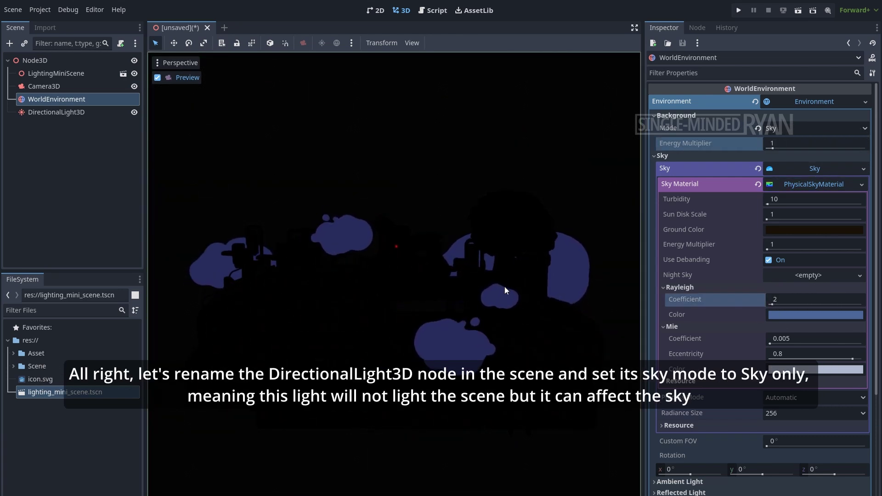
Step: Rename the light DirectionalLight3D_SKY, set Sky Mode to Sky Only, and raise Energy to 9.329
{"action": "left_click", "coordinate": [87, 112]}
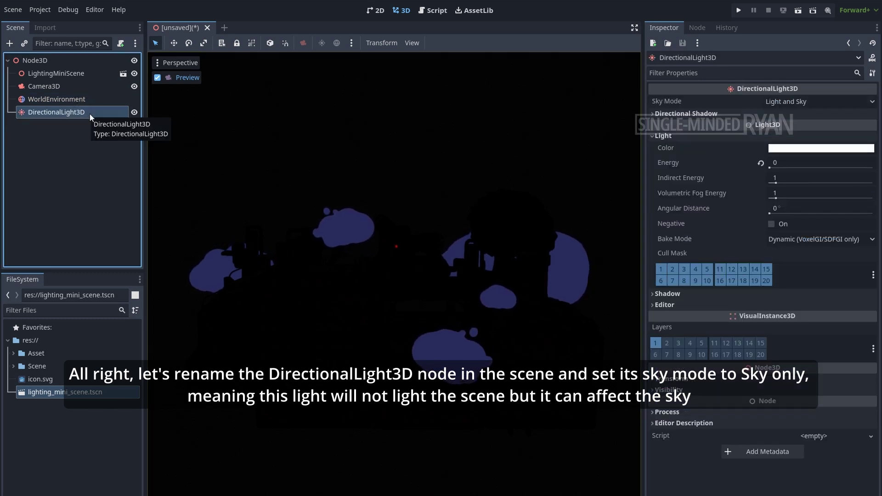
{"action": "left_click", "coordinate": [86, 112]}
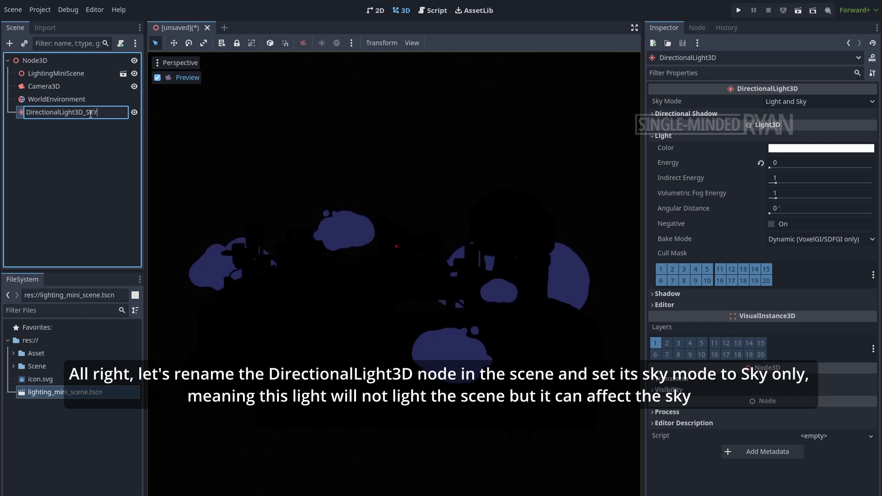
{"action": "key", "text": "Return"}
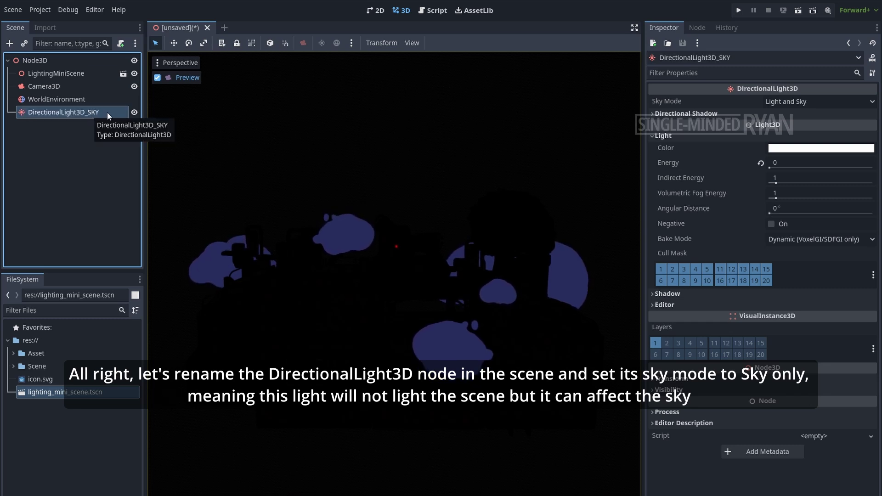
{"action": "left_click", "coordinate": [820, 101]}
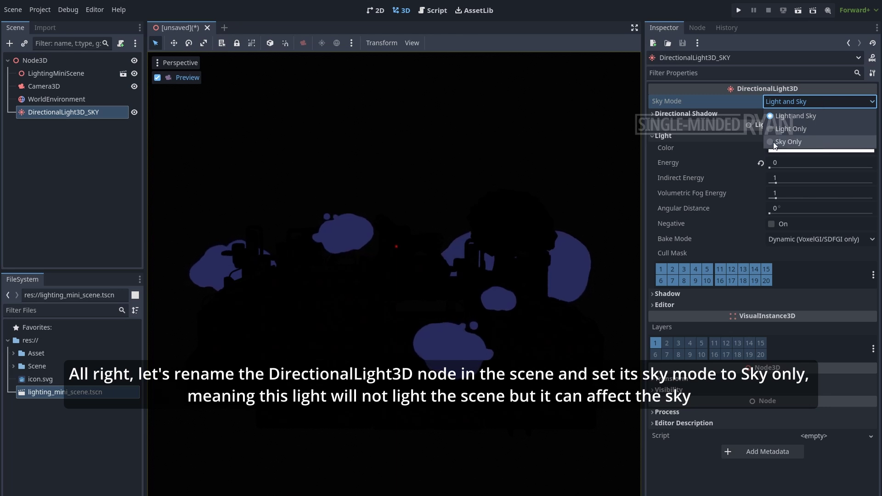
{"action": "left_click", "coordinate": [818, 142]}
{"action": "left_click", "coordinate": [774, 168]}
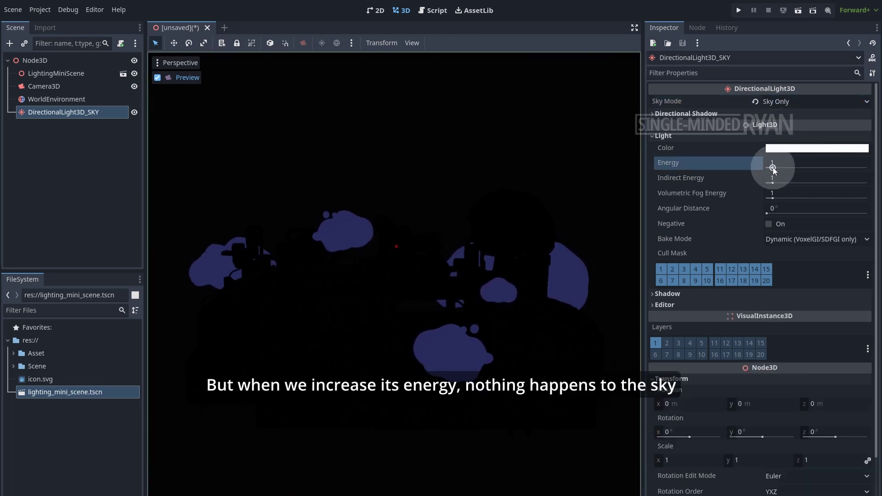
{"action": "left_click_drag", "start_coordinate": [797, 170], "coordinate": [849, 174]}
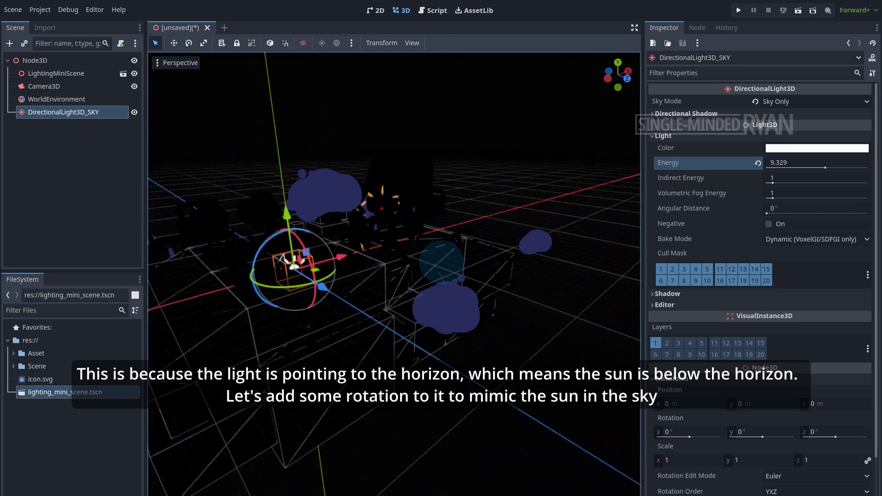
Step: Raise the sky light and rotate it to -28° on X and -57° on Y
{"action": "left_click_drag", "start_coordinate": [322, 202], "coordinate": [444, 225]}
{"action": "middle_click_drag", "start_coordinate": [444, 225], "coordinate": [456, 288]}
{"action": "left_click_drag", "start_coordinate": [459, 288], "coordinate": [452, 286]}
{"action": "middle_click_drag", "start_coordinate": [452, 286], "coordinate": [344, 290]}
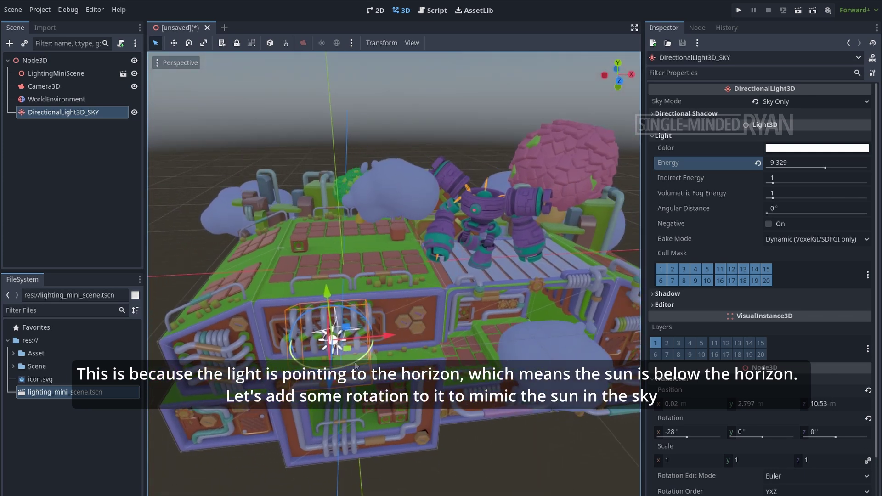
{"action": "left_click_drag", "start_coordinate": [352, 364], "coordinate": [327, 359]}
{"action": "middle_click_drag", "start_coordinate": [327, 360], "coordinate": [294, 358]}
{"action": "left_click", "coordinate": [652, 293]}
Step: Toggle the sky light's shadows and try a cyan Light Color before resetting it to white
{"action": "left_click", "coordinate": [769, 306]}
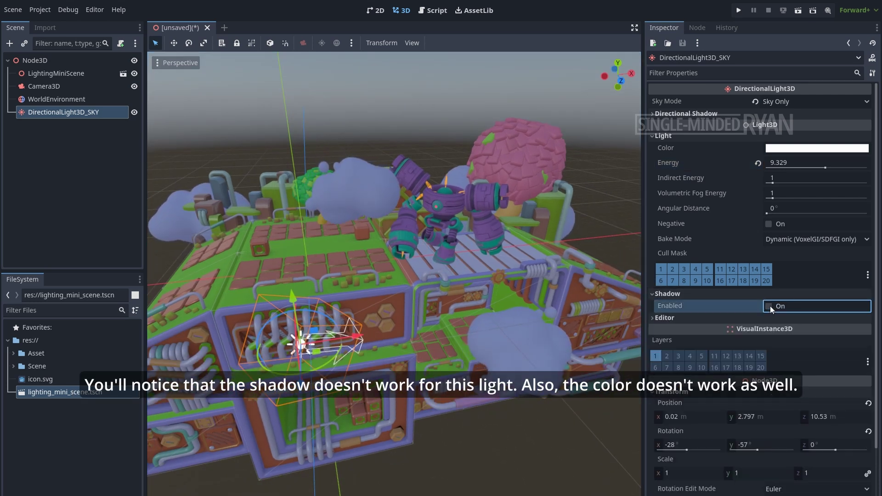
{"action": "left_click", "coordinate": [676, 294]}
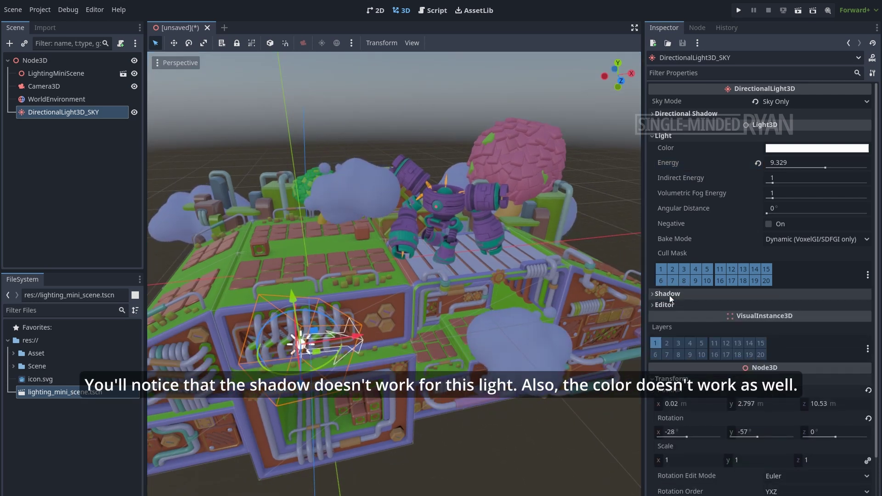
{"action": "left_click", "coordinate": [824, 149]}
{"action": "left_click_drag", "start_coordinate": [777, 321], "coordinate": [752, 320]}
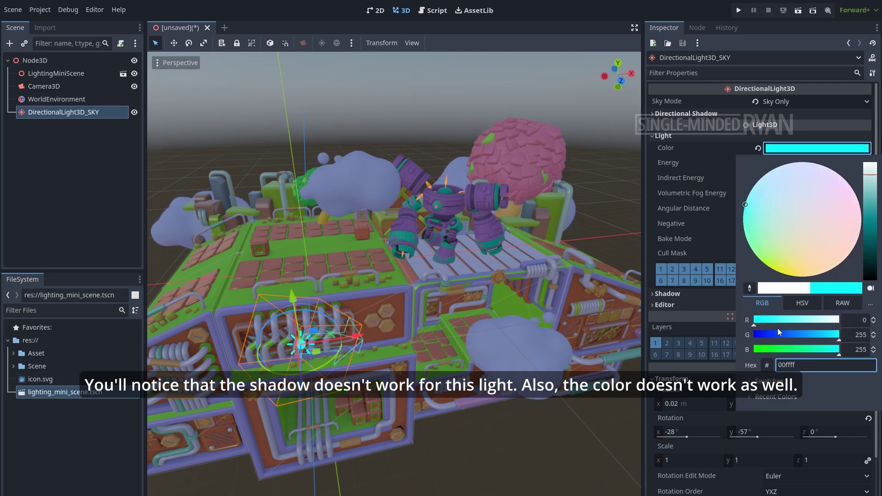
{"action": "left_click_drag", "start_coordinate": [870, 236], "coordinate": [873, 164]}
{"action": "left_click", "coordinate": [699, 147]}
Step: Set the sky light's Energy to 20
{"action": "left_click", "coordinate": [790, 162]}
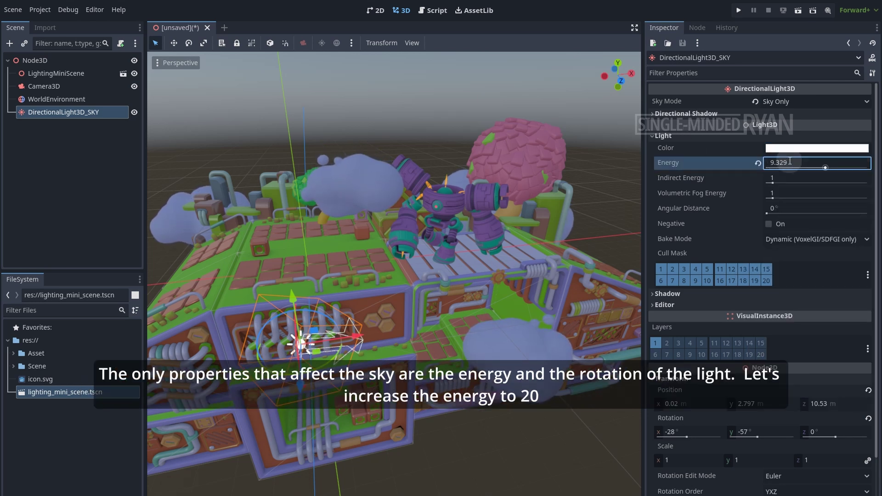
{"action": "type", "text": "20"}
{"action": "key", "text": "Return"}
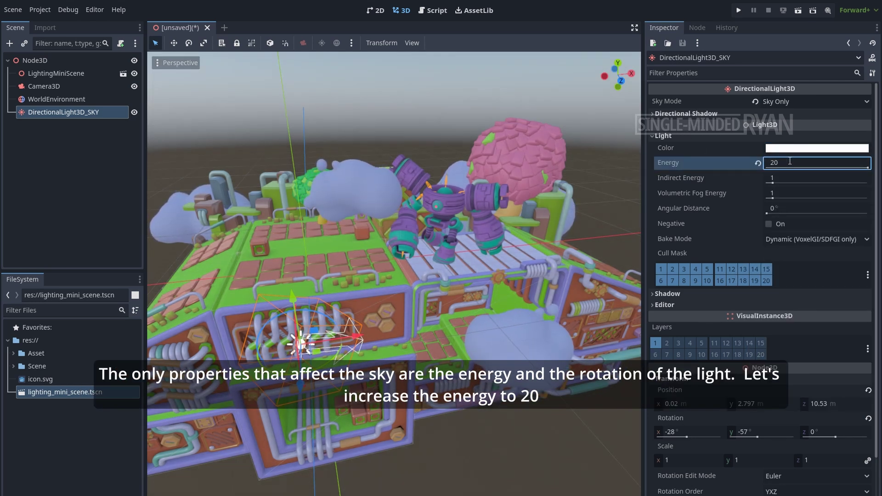
Step: Turn on the Camera3D preview in the viewport
{"action": "left_click", "coordinate": [73, 86]}
{"action": "left_click", "coordinate": [158, 77]}
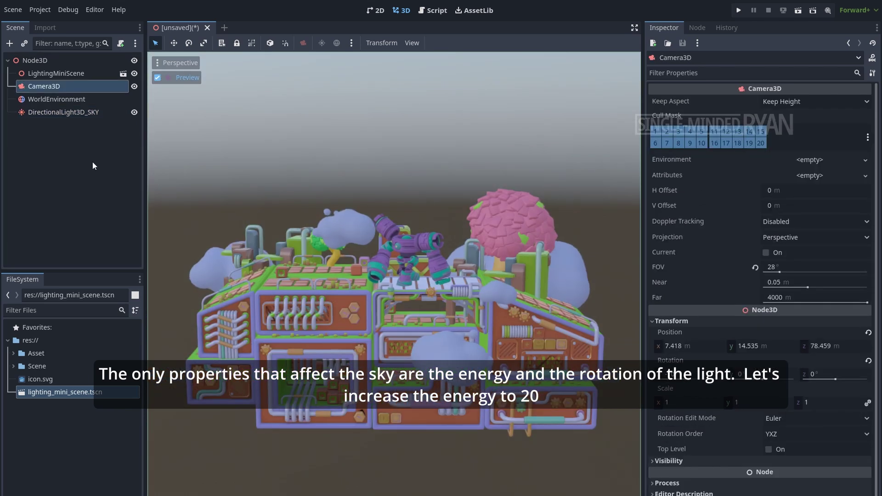
{"action": "left_click", "coordinate": [124, 230]}
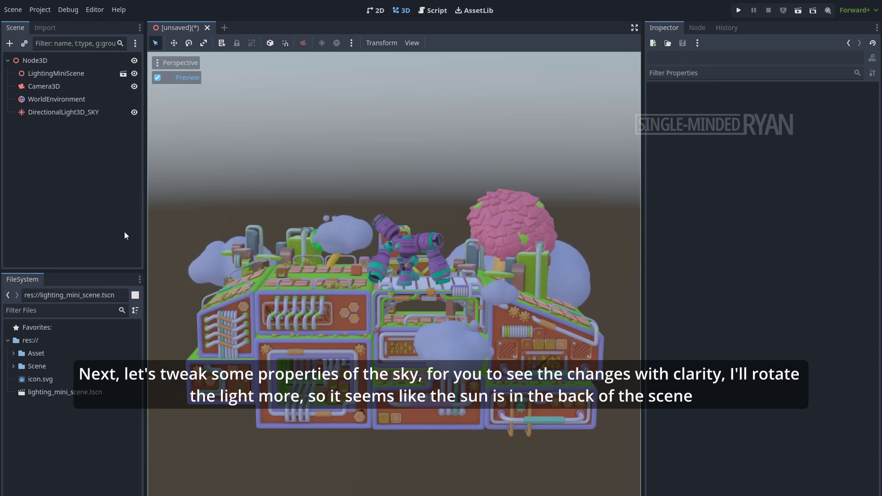
Step: Rotate DirectionalLight3D_SKY to about -4.1° X and 188.3° Y for a low sun
{"action": "left_click", "coordinate": [95, 115]}
{"action": "left_click", "coordinate": [766, 437]}
{"action": "left_click_drag", "start_coordinate": [766, 438], "coordinate": [777, 437]}
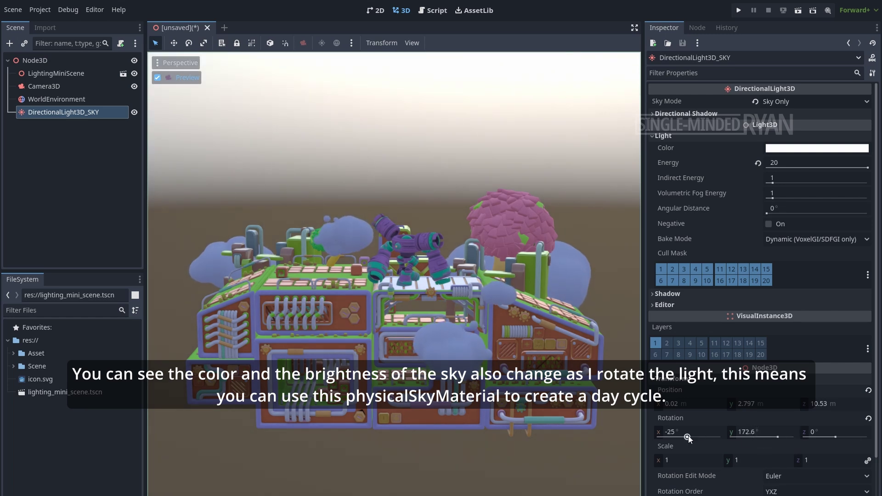
{"action": "left_click_drag", "start_coordinate": [688, 437], "coordinate": [691, 438]}
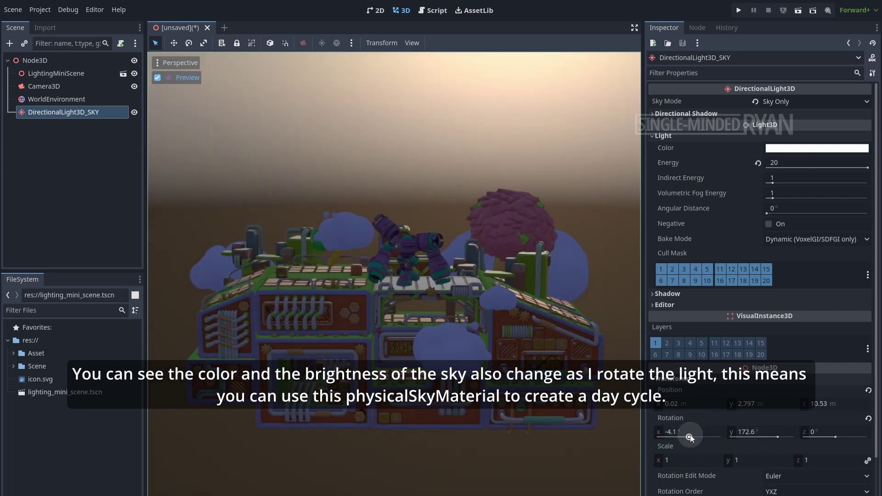
{"action": "left_click_drag", "start_coordinate": [778, 438], "coordinate": [780, 437]}
Step: Set the PhysicalSkyMaterial's Rayleigh Coefficient to 0.2
{"action": "left_click", "coordinate": [124, 100]}
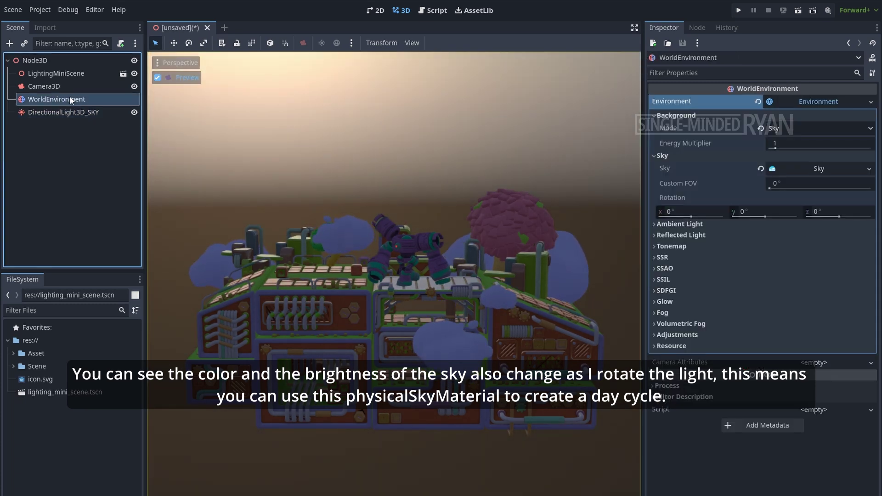
{"action": "left_click", "coordinate": [819, 169]}
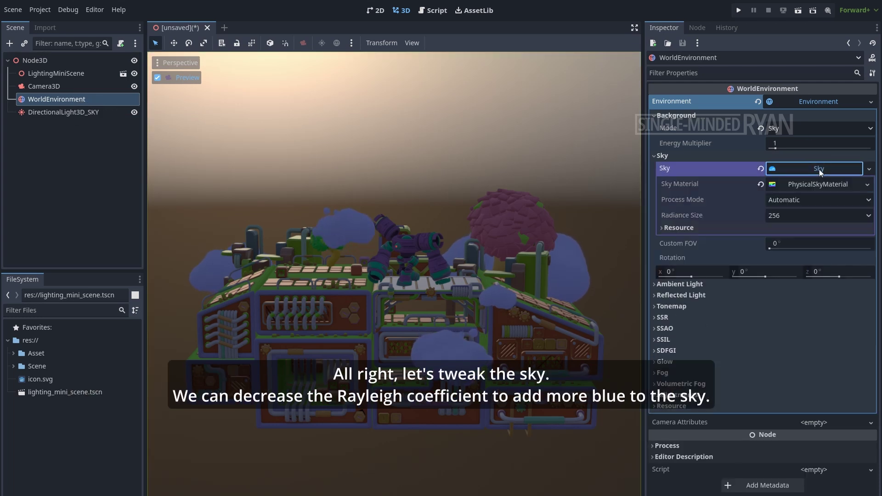
{"action": "left_click", "coordinate": [818, 184]}
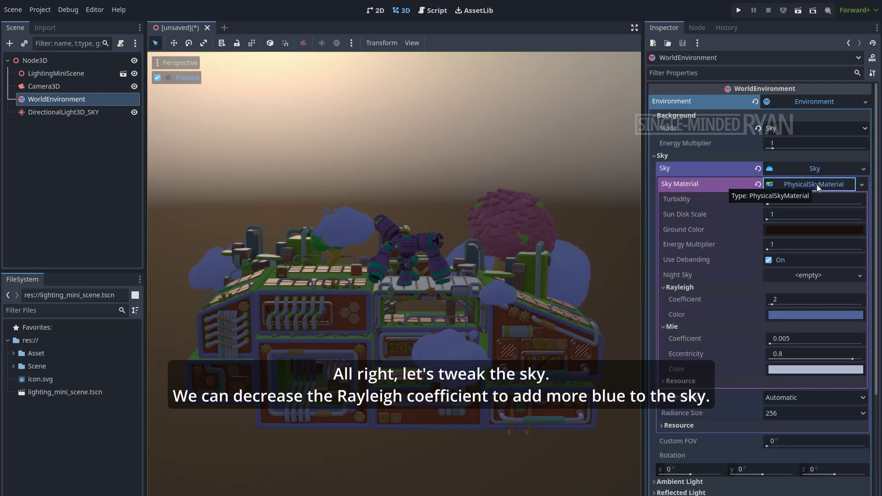
{"action": "left_click", "coordinate": [773, 305]}
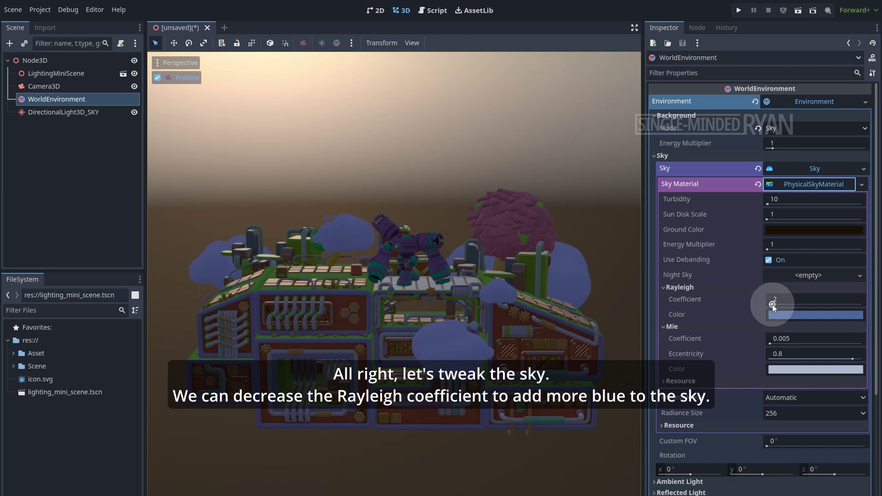
{"action": "left_click_drag", "start_coordinate": [773, 304], "coordinate": [770, 305]}
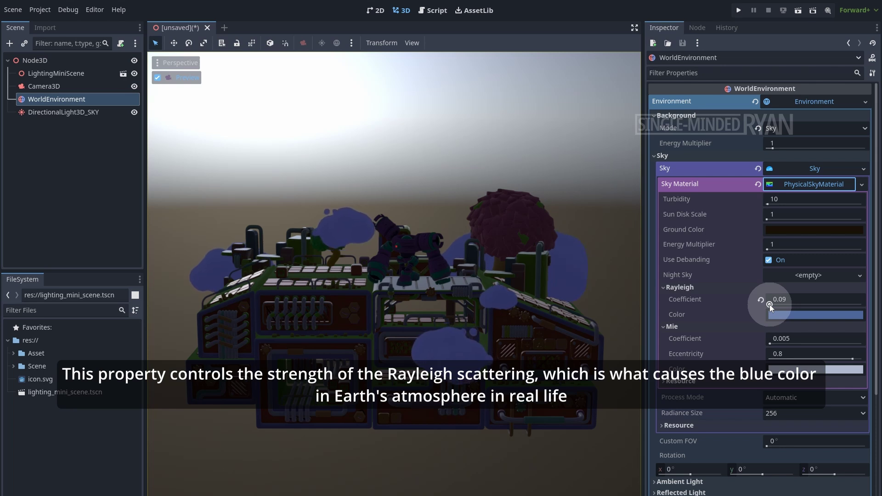
{"action": "left_click_drag", "start_coordinate": [770, 305], "coordinate": [783, 305]}
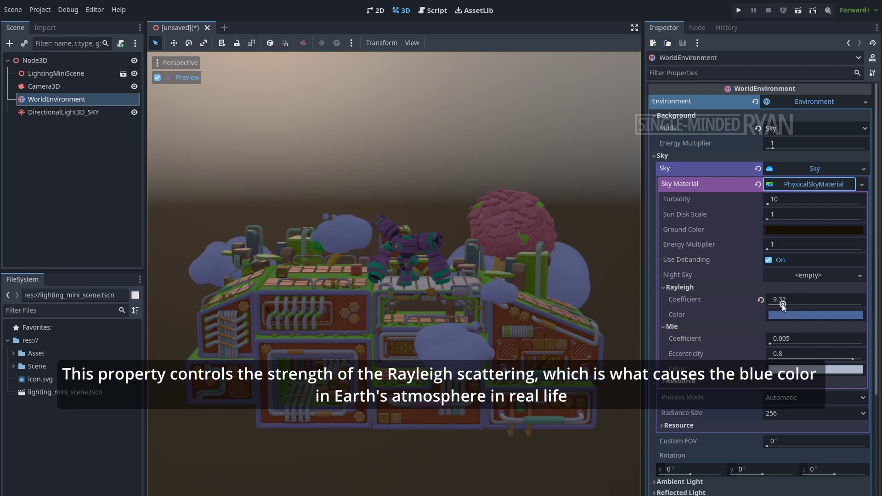
{"action": "left_click", "coordinate": [788, 302]}
{"action": "type", "text": "0.2"}
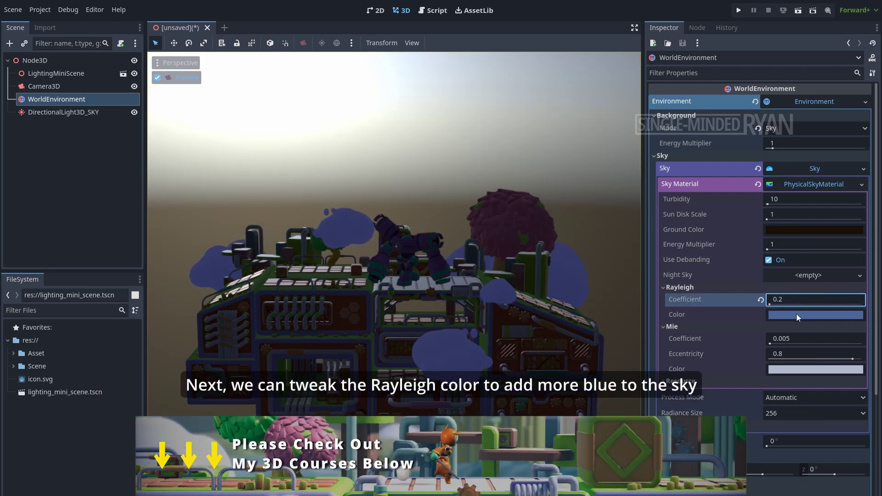
Step: Make the Rayleigh Color blue 0971c2, reset Mie Coefficient, and raise Mie Eccentricity to 0.98
{"action": "left_click", "coordinate": [796, 313]}
{"action": "mouse_move", "coordinate": [795, 93]}
{"action": "left_mouse_down"}
{"action": "mouse_move", "coordinate": [777, 55]}
{"action": "mouse_move", "coordinate": [782, 79]}
{"action": "mouse_move", "coordinate": [771, 67]}
{"action": "mouse_move", "coordinate": [778, 66]}
{"action": "left_mouse_up"}
{"action": "left_click", "coordinate": [874, 115]}
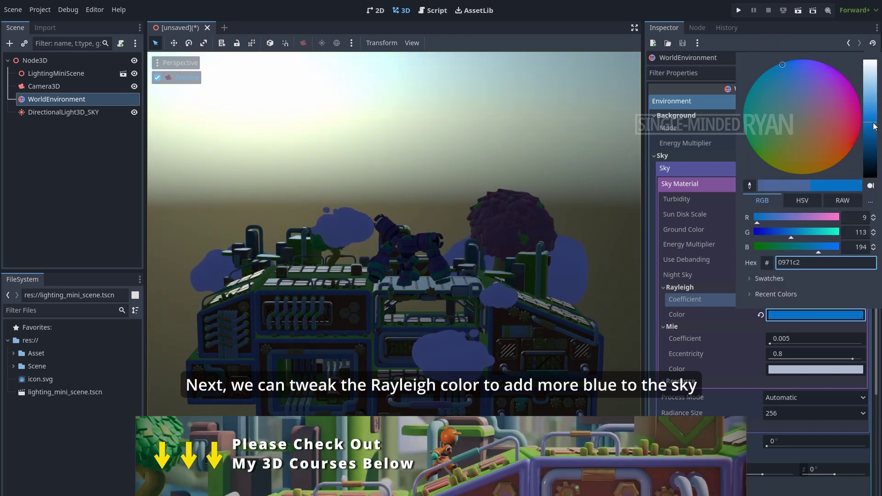
{"action": "left_click", "coordinate": [702, 340]}
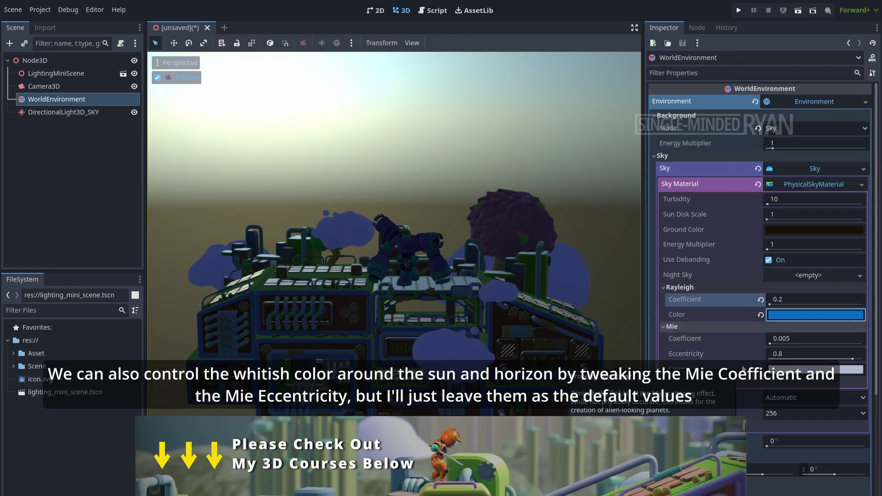
{"action": "mouse_move", "coordinate": [771, 343]}
{"action": "left_mouse_down"}
{"action": "mouse_move", "coordinate": [779, 343]}
{"action": "mouse_move", "coordinate": [771, 341]}
{"action": "left_mouse_up"}
{"action": "left_click", "coordinate": [761, 339]}
{"action": "left_click_drag", "start_coordinate": [853, 359], "coordinate": [862, 361]}
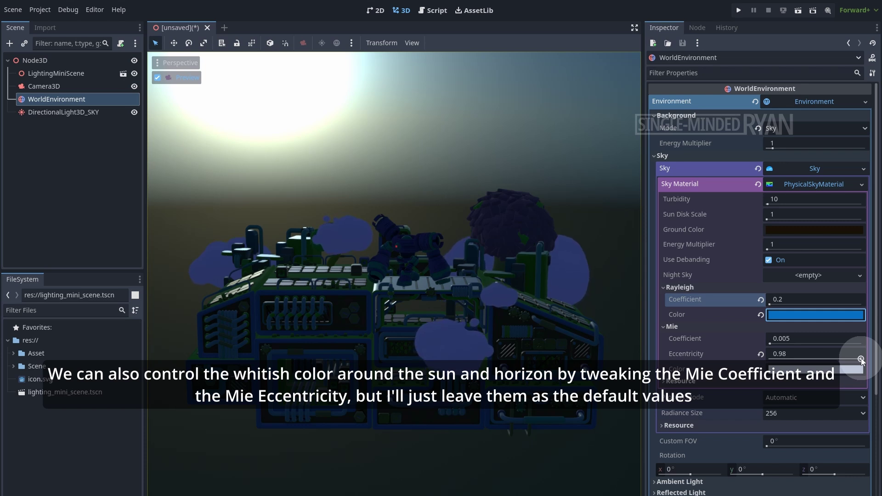
Step: Reset Mie eccentricity to 0.8 and set the Mie colour to pale light blue 84bffc
{"action": "left_click", "coordinate": [761, 355]}
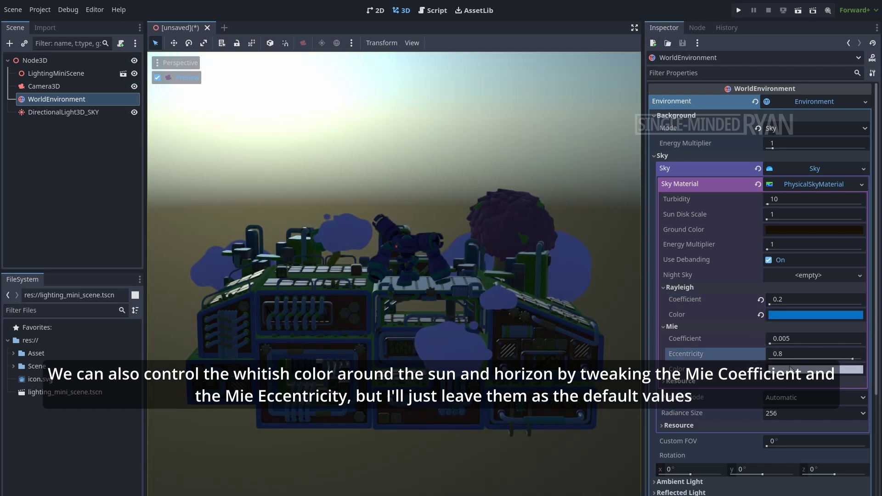
{"action": "left_click", "coordinate": [804, 370]}
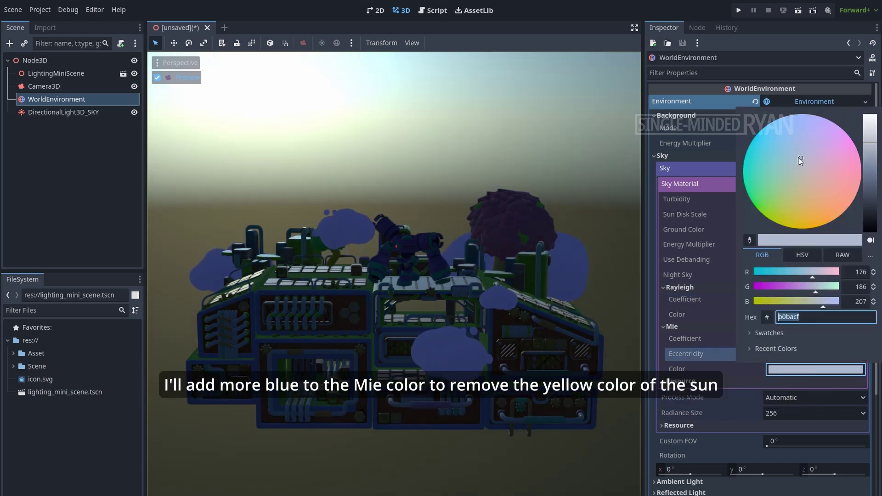
{"action": "left_click_drag", "start_coordinate": [800, 161], "coordinate": [793, 123]}
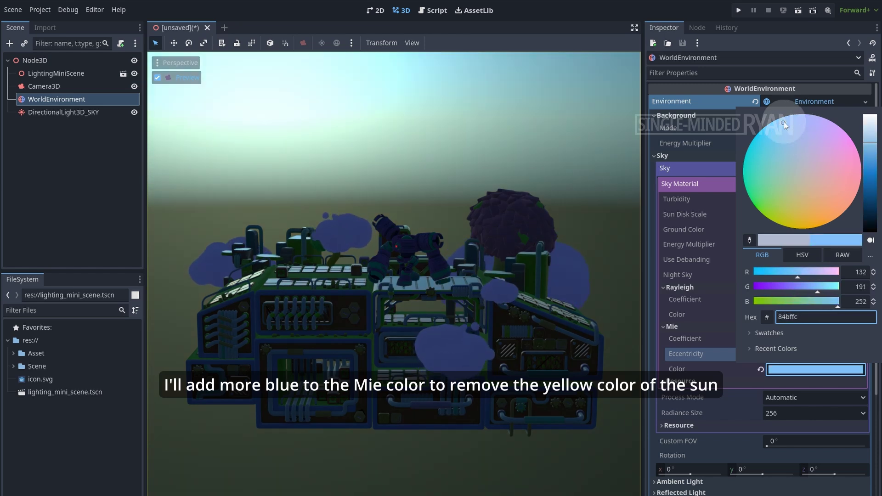
{"action": "left_click", "coordinate": [767, 132]}
{"action": "left_click", "coordinate": [873, 131]}
{"action": "left_click", "coordinate": [705, 131]}
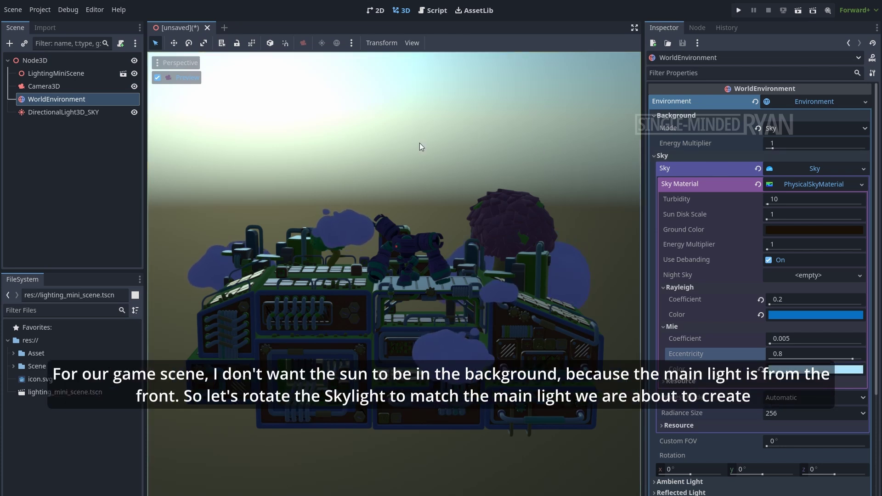
Step: Rotate DirectionalLight3D_SKY to -56.9° Y and -25° X
{"action": "left_click", "coordinate": [59, 114]}
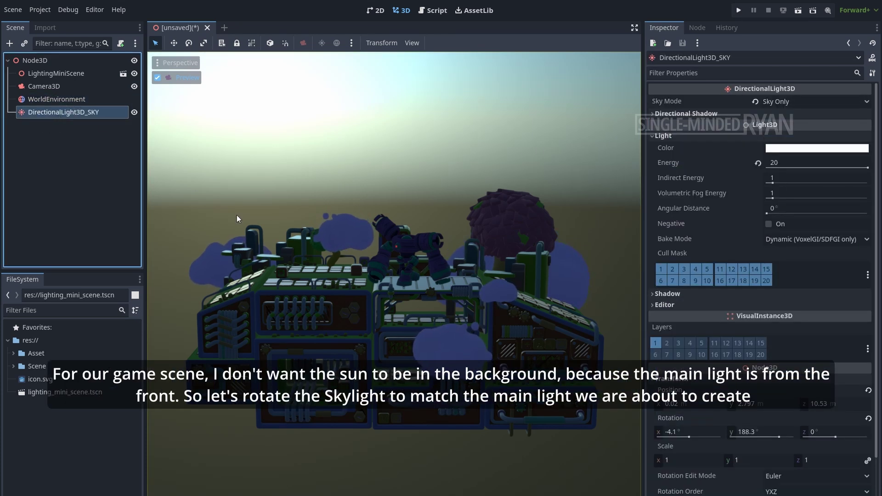
{"action": "left_click_drag", "start_coordinate": [779, 439], "coordinate": [757, 439]}
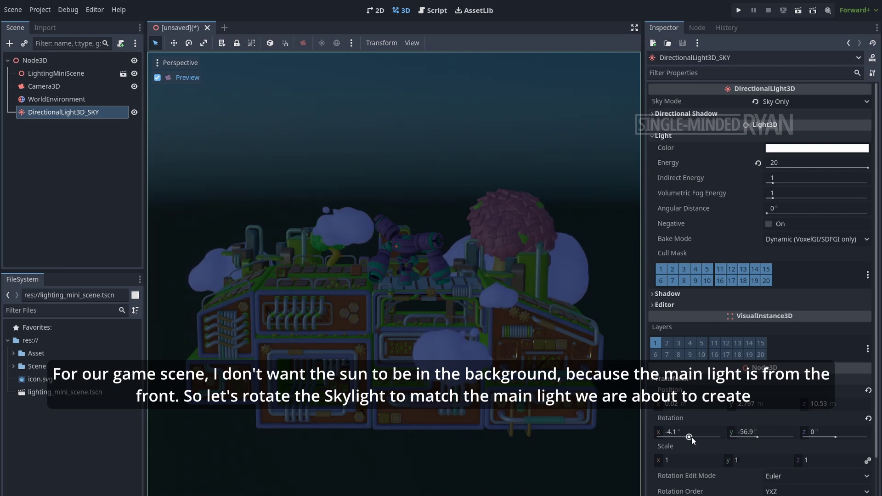
{"action": "left_click_drag", "start_coordinate": [692, 437], "coordinate": [690, 436]}
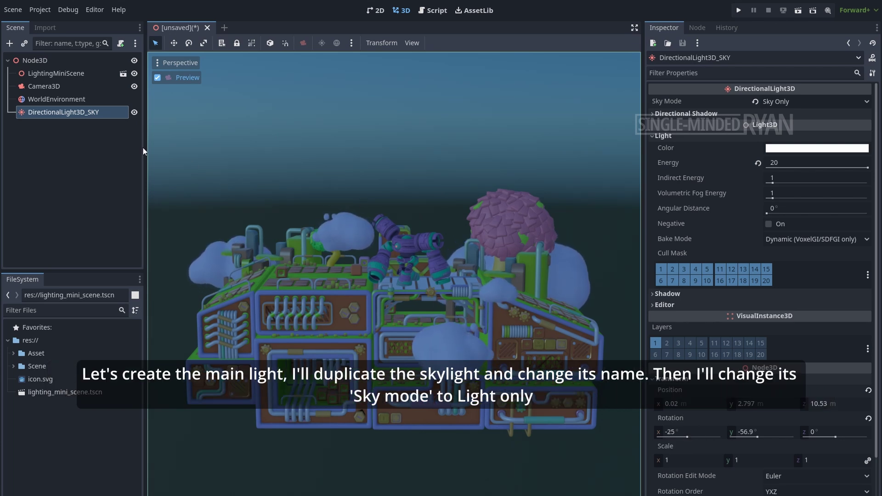
Step: Duplicate the sky light and rename the copy DirectionalLight3D_SUN
{"action": "right_click", "coordinate": [58, 113]}
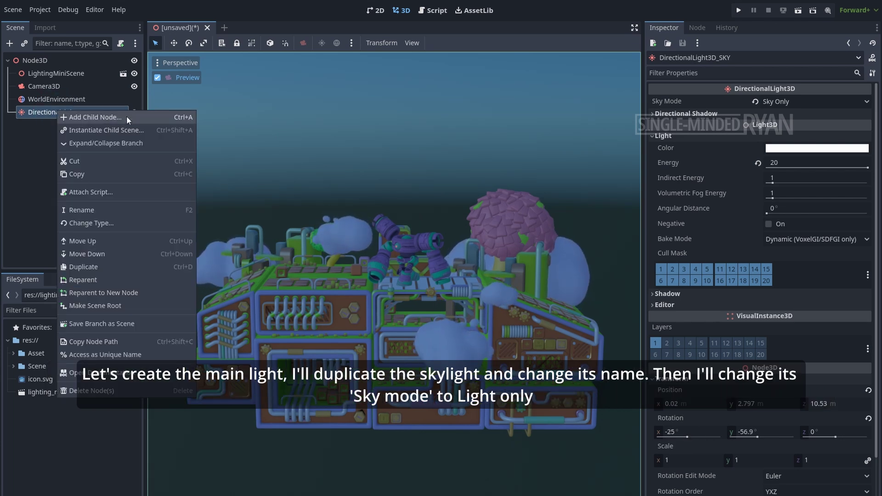
{"action": "left_click", "coordinate": [133, 266]}
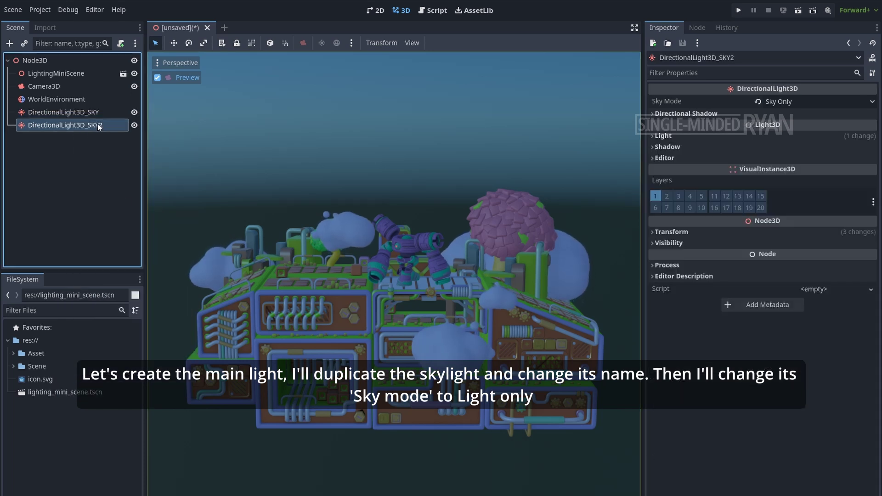
{"action": "double_click", "coordinate": [106, 126]}
{"action": "key", "text": "BackSpace"}
{"action": "key", "text": "BackSpace"}
{"action": "key", "text": "BackSpace"}
{"action": "key", "text": "BackSpace"}
{"action": "type", "text": "SUN"}
{"action": "key", "text": "Return"}
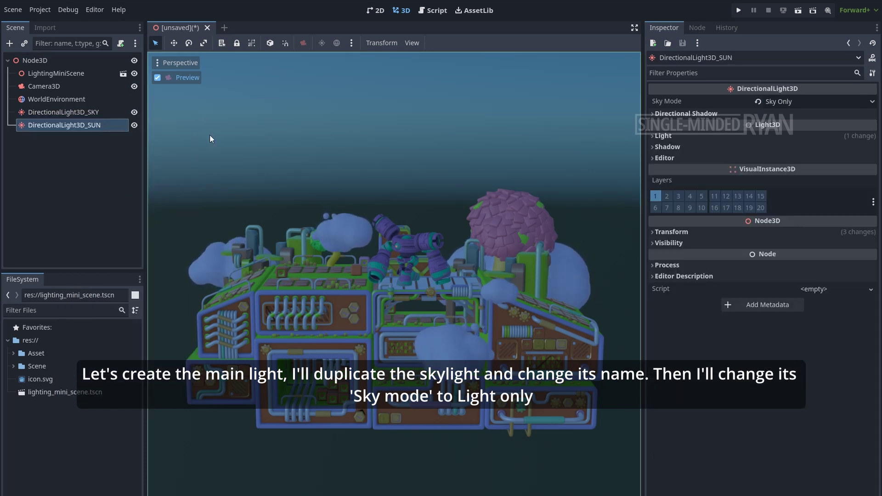
Step: Set the sun light's Sky Mode to Light Only, Energy to 1, and enable shadows
{"action": "left_click", "coordinate": [813, 101]}
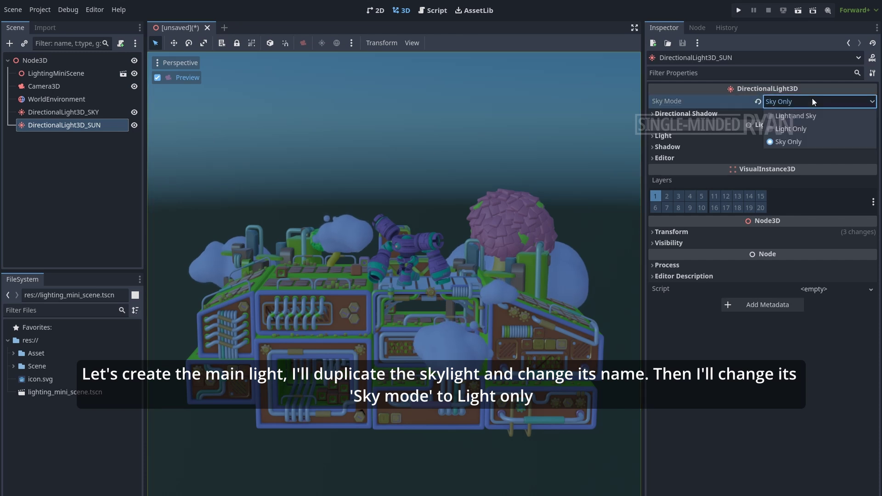
{"action": "left_click", "coordinate": [792, 130]}
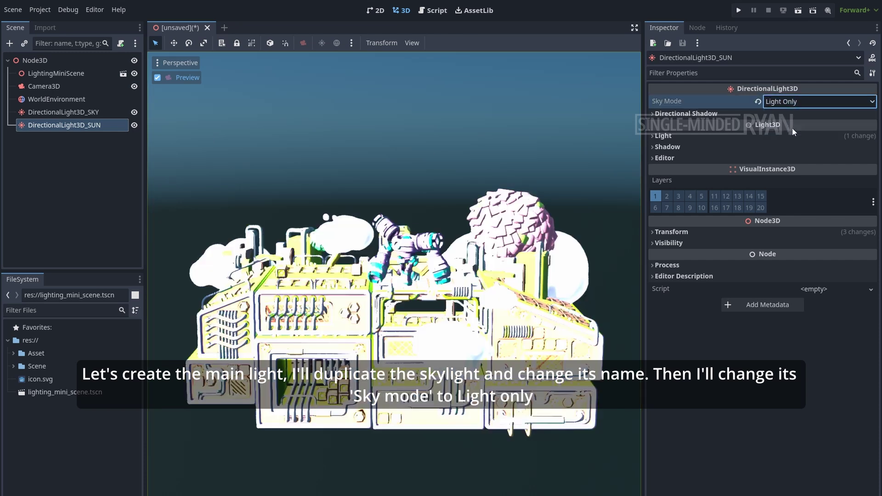
{"action": "left_click", "coordinate": [659, 136]}
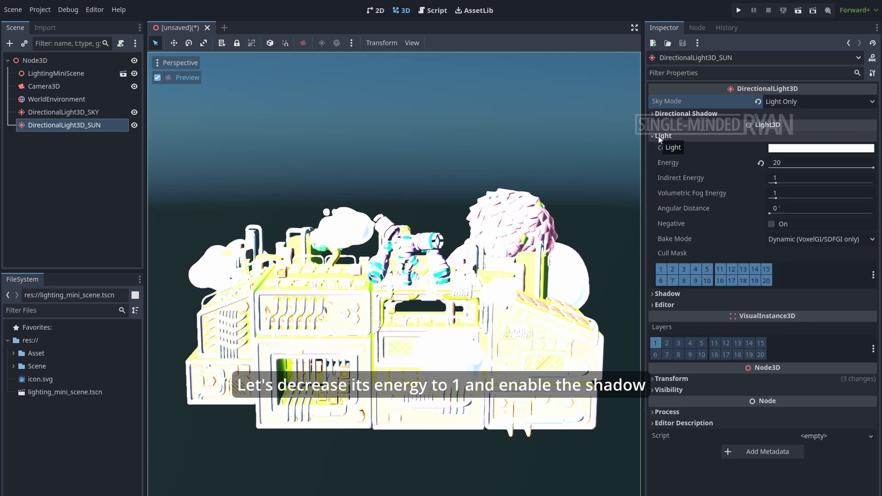
{"action": "left_click", "coordinate": [761, 163]}
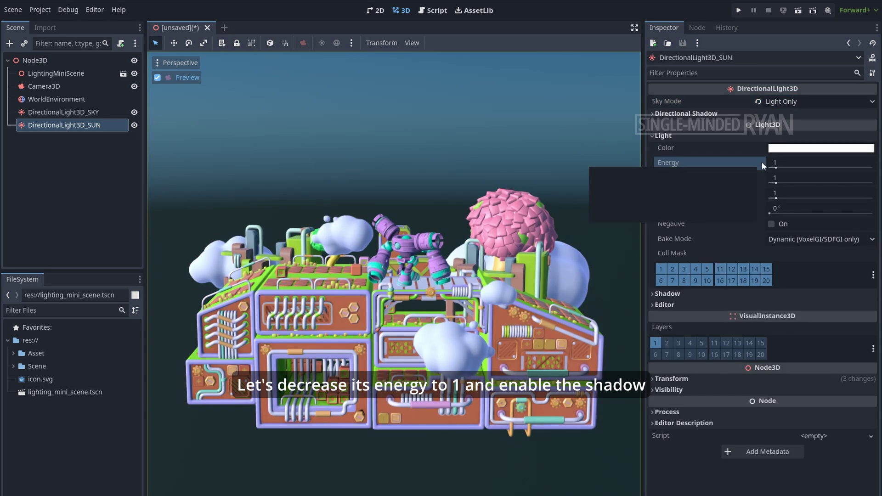
{"action": "left_click", "coordinate": [655, 294]}
{"action": "left_click", "coordinate": [771, 307]}
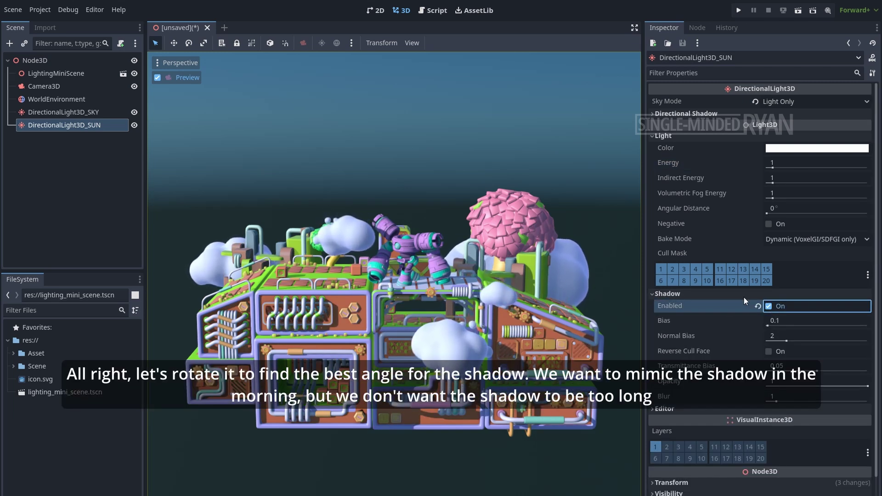
Step: Rotate the sun light to about -30.9° X and -30.3° Y for shorter morning shadows
{"action": "left_click", "coordinate": [157, 78]}
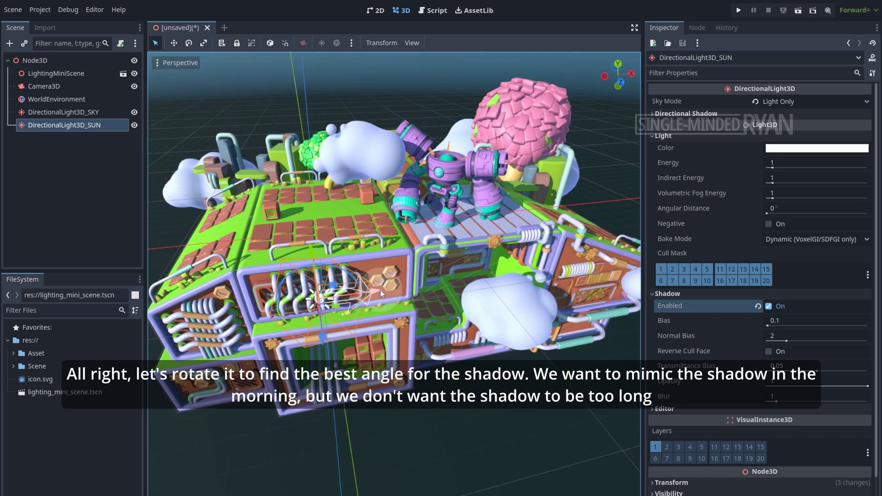
{"action": "left_click_drag", "start_coordinate": [379, 290], "coordinate": [484, 287]}
{"action": "middle_click_drag", "start_coordinate": [485, 288], "coordinate": [391, 327]}
{"action": "key", "text": "e"}
{"action": "left_click_drag", "start_coordinate": [349, 348], "coordinate": [299, 262]}
{"action": "left_click", "coordinate": [43, 86]}
{"action": "left_click", "coordinate": [157, 77]}
{"action": "left_click", "coordinate": [64, 125]}
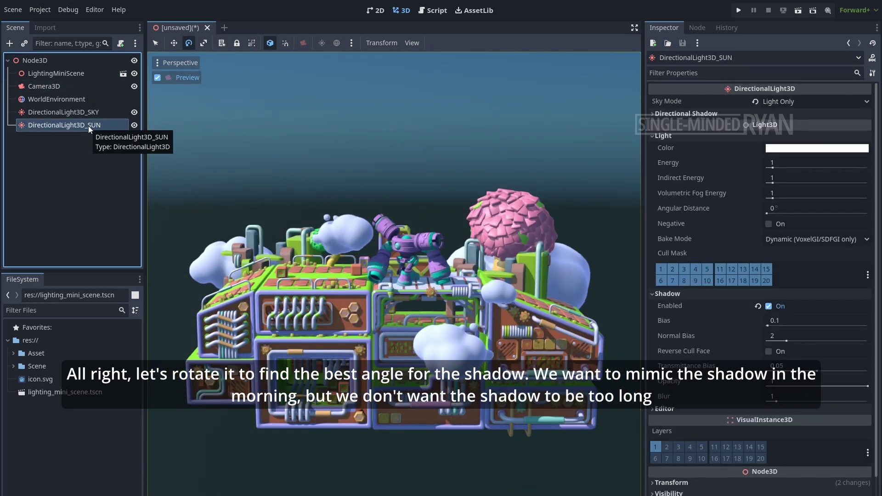
{"action": "scroll", "coordinate": [826, 209], "scroll_direction": "down", "scroll_amount": 5}
{"action": "left_click_drag", "start_coordinate": [745, 361], "coordinate": [763, 361]}
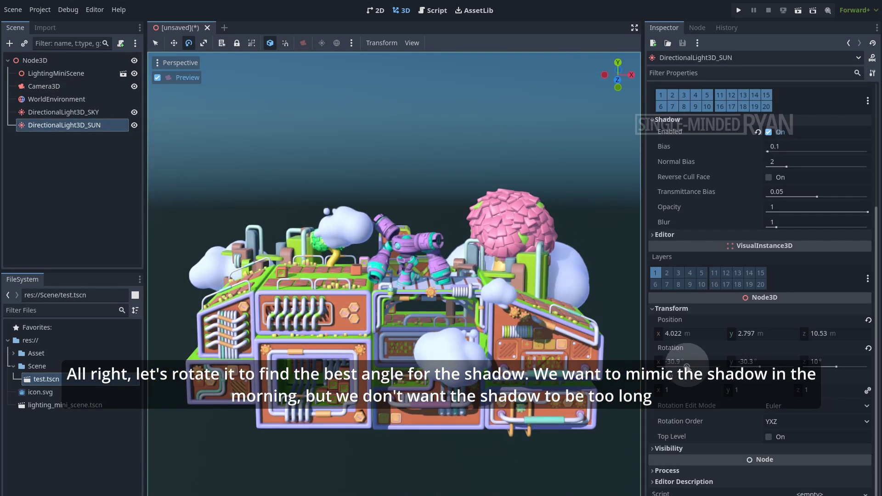
{"action": "left_click_drag", "start_coordinate": [676, 362], "coordinate": [688, 365]}
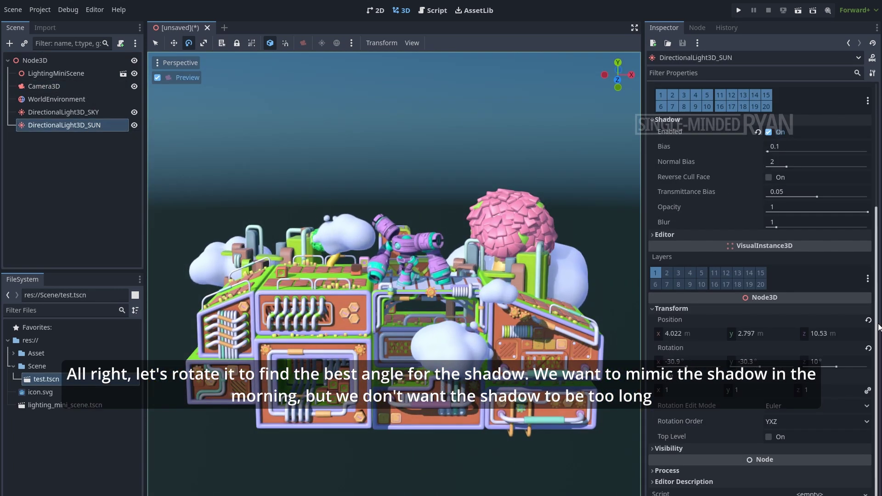
{"action": "scroll", "coordinate": [834, 145], "scroll_direction": "up", "scroll_amount": 5}
Step: Tint the sun light's colour pale yellow (fff1be)
{"action": "left_click", "coordinate": [834, 147]}
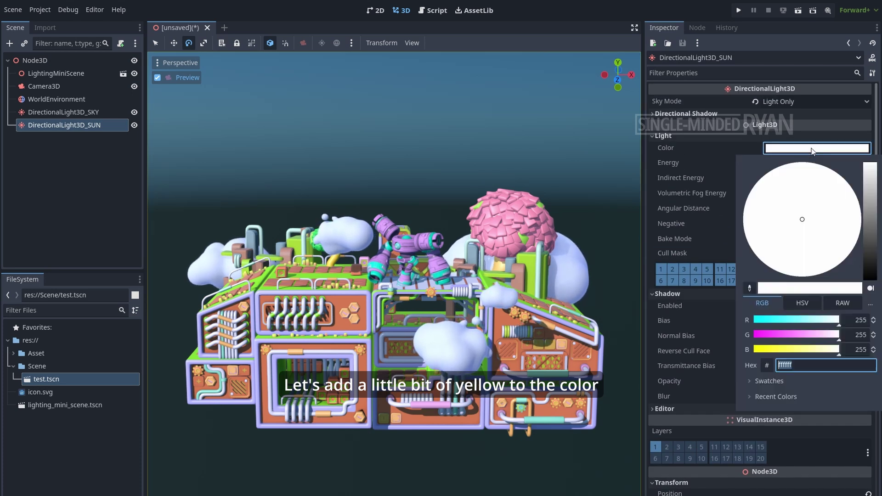
{"action": "left_click_drag", "start_coordinate": [836, 353], "coordinate": [810, 353]}
{"action": "mouse_move", "coordinate": [870, 166]}
{"action": "left_mouse_down"}
{"action": "mouse_move", "coordinate": [870, 193]}
{"action": "mouse_move", "coordinate": [872, 173]}
{"action": "left_mouse_up"}
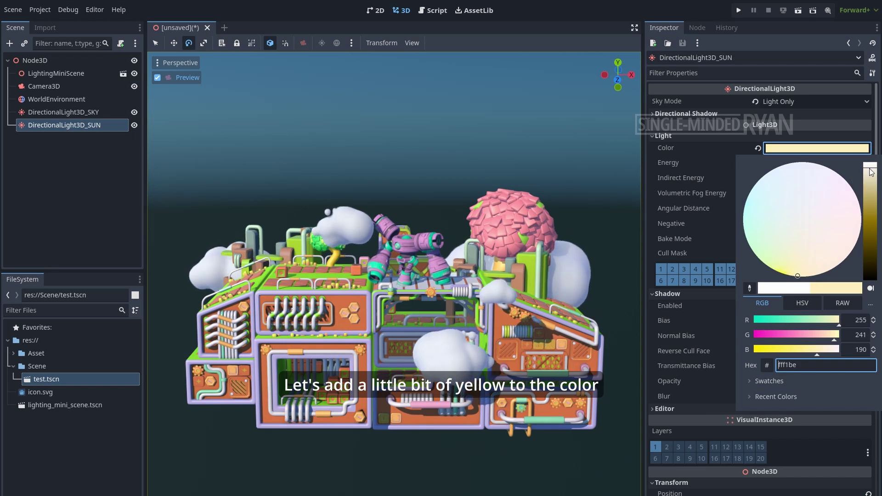
{"action": "left_click", "coordinate": [67, 189]}
{"action": "left_click", "coordinate": [67, 188]}
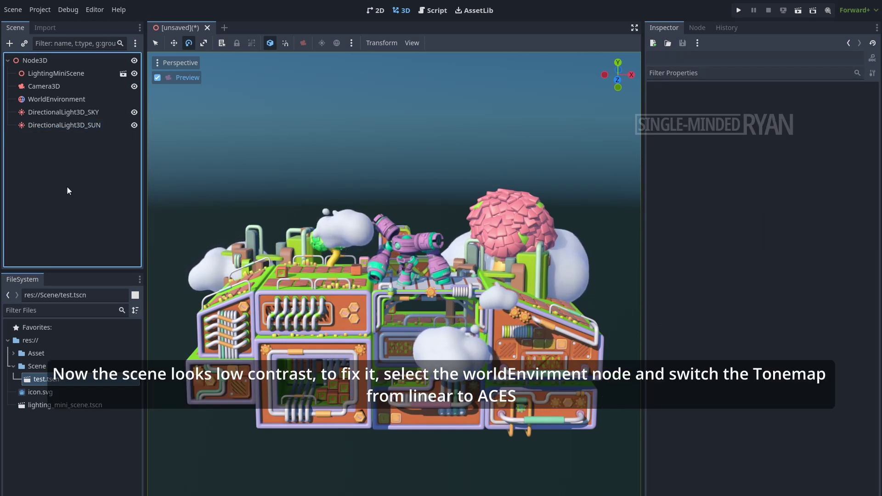
Step: Switch the WorldEnvironment tonemap mode from Linear to ACES
{"action": "left_click", "coordinate": [81, 99]}
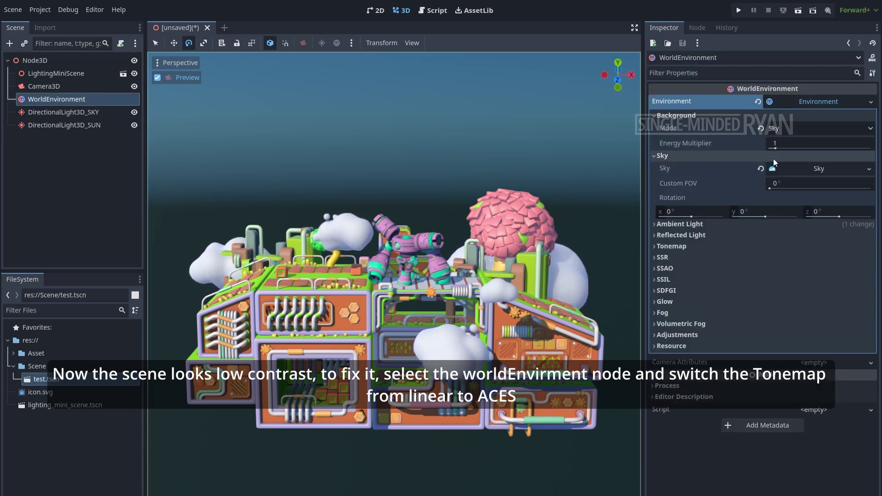
{"action": "left_click", "coordinate": [656, 246]}
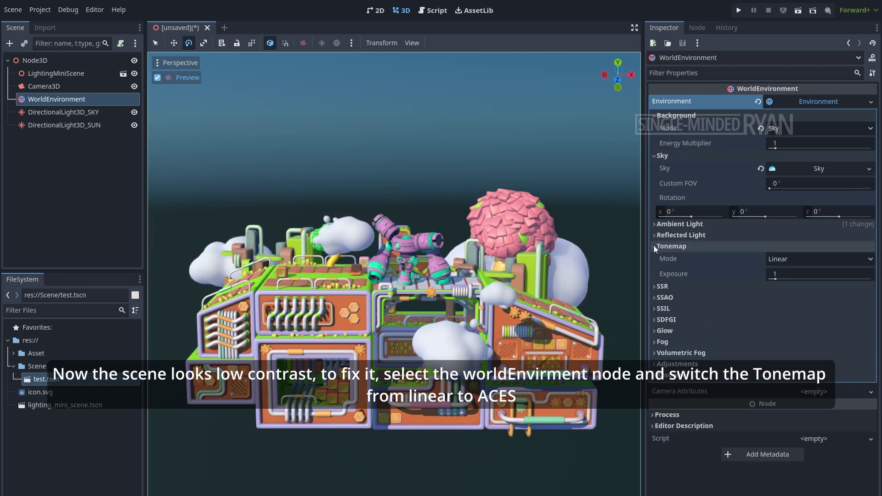
{"action": "left_click", "coordinate": [843, 258]}
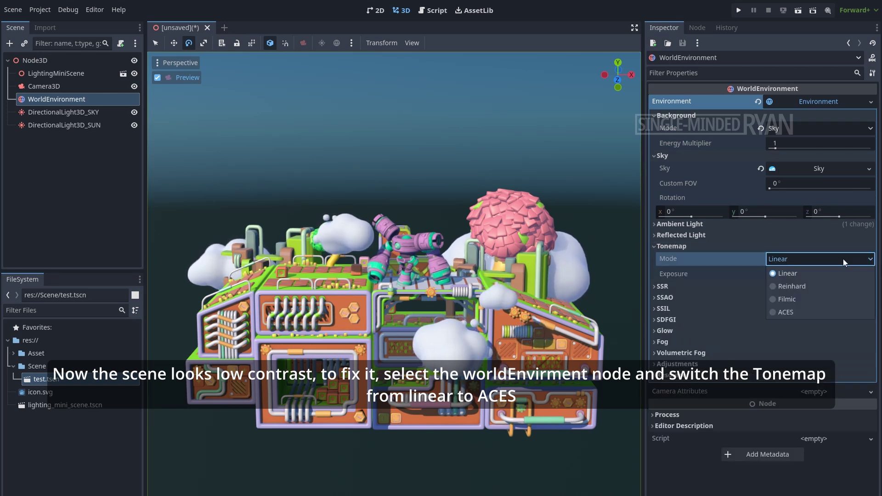
{"action": "left_click", "coordinate": [808, 312]}
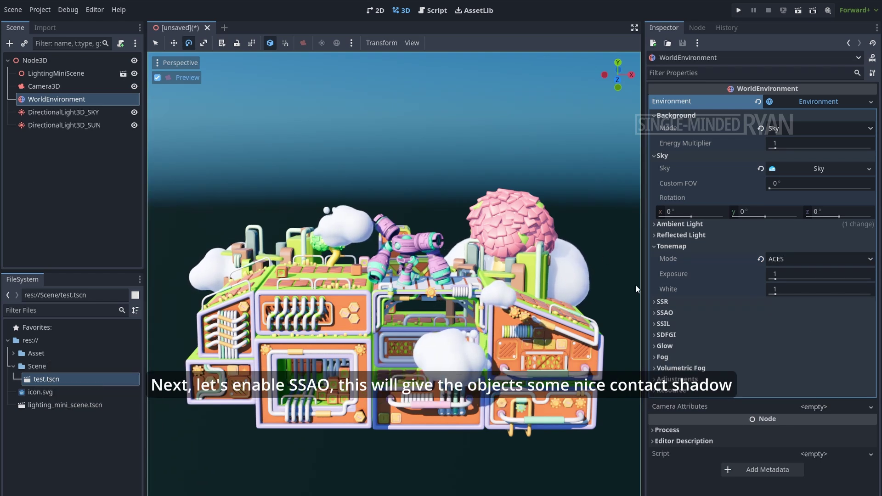
Step: Enable SSAO with Radius 0.5 and Intensity 2
{"action": "left_click", "coordinate": [654, 313]}
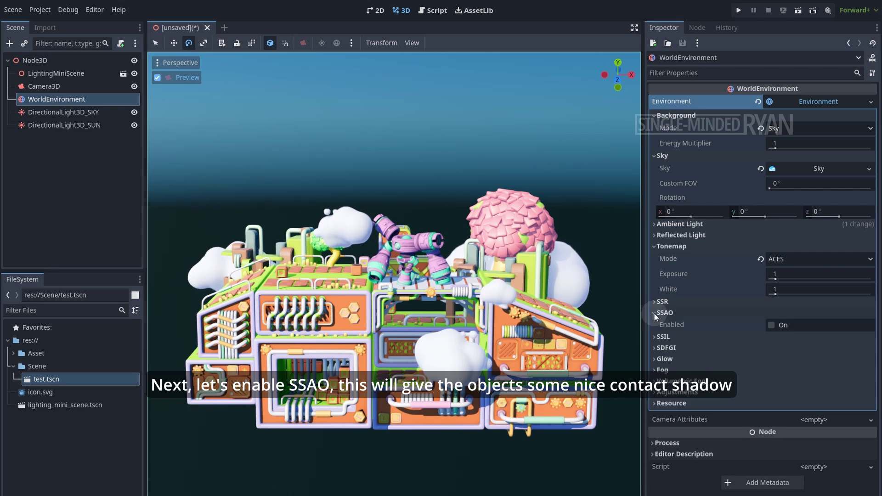
{"action": "left_click", "coordinate": [772, 326]}
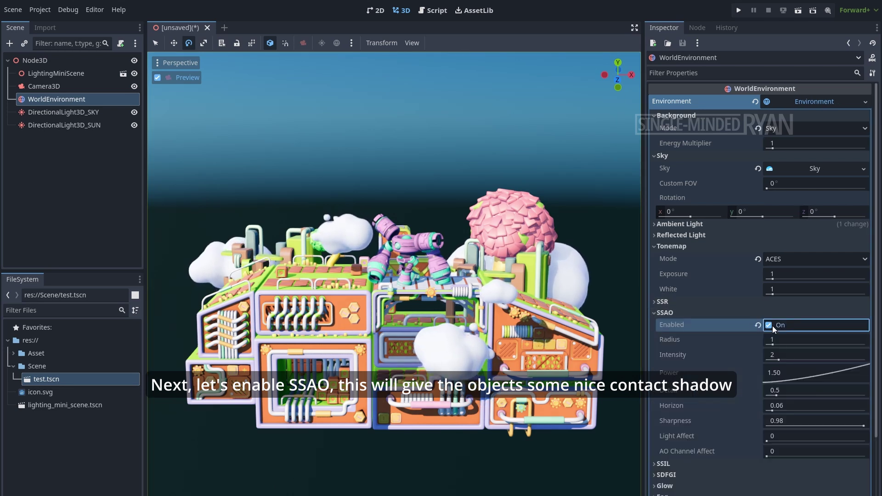
{"action": "left_click", "coordinate": [157, 78]}
{"action": "scroll", "coordinate": [544, 218], "scroll_direction": "up", "scroll_amount": 10}
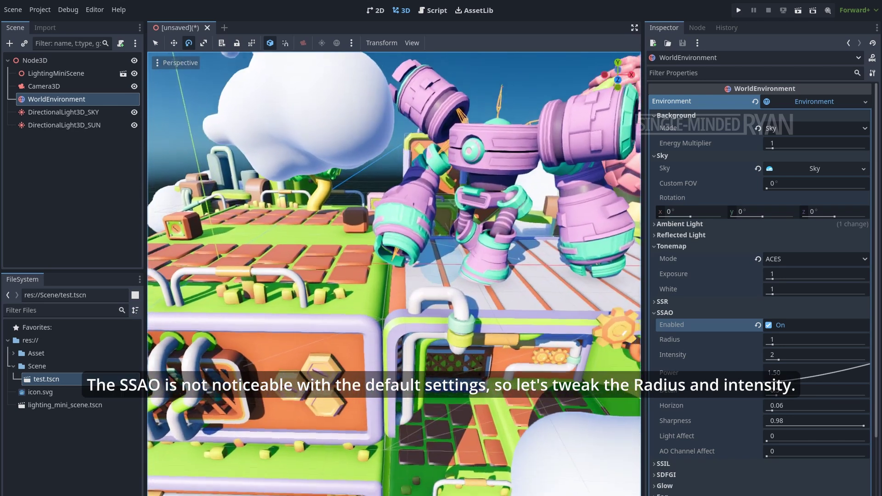
{"action": "scroll", "coordinate": [394, 273], "scroll_direction": "down", "scroll_amount": 4}
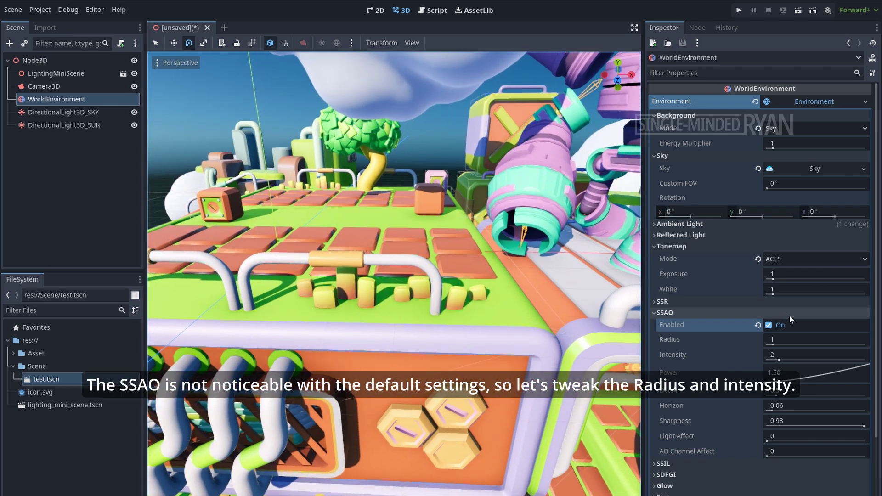
{"action": "left_click_drag", "start_coordinate": [775, 344], "coordinate": [794, 357]}
{"action": "left_click", "coordinate": [790, 340]}
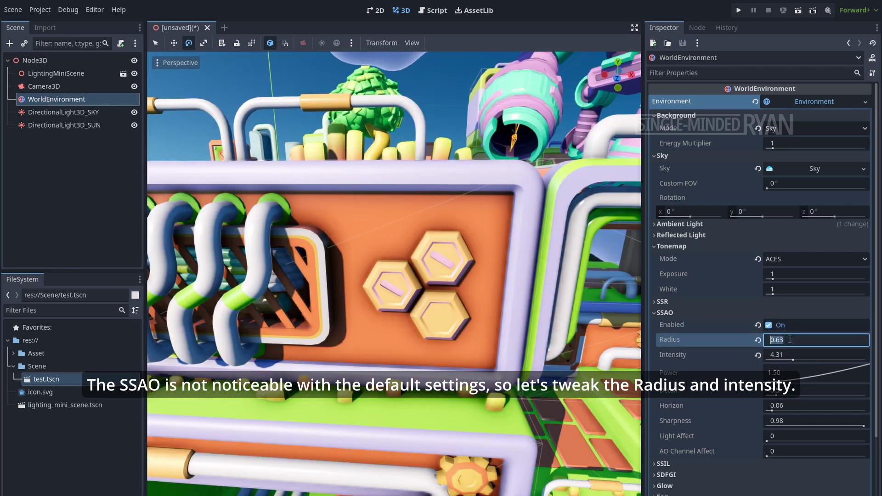
{"action": "type", "text": "0.5"}
{"action": "left_click_drag", "start_coordinate": [785, 357], "coordinate": [779, 357]}
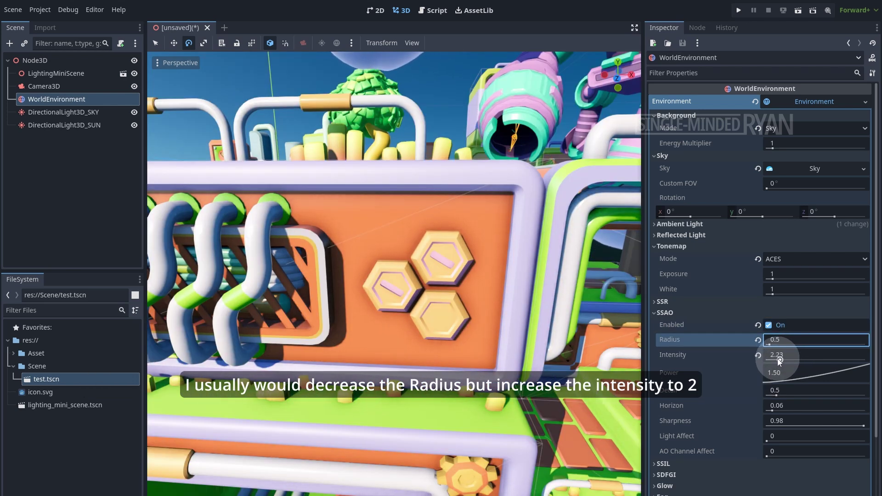
{"action": "left_click", "coordinate": [785, 355]}
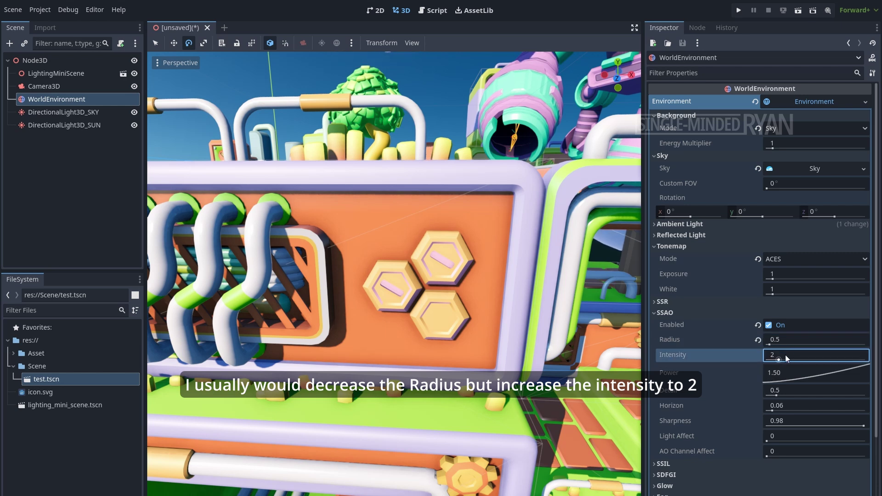
Step: Toggle SSAO off and on to compare, then preview the scene through Camera3D
{"action": "left_click", "coordinate": [771, 327]}
{"action": "left_click", "coordinate": [770, 327]}
{"action": "left_click", "coordinate": [771, 327]}
{"action": "left_click", "coordinate": [770, 327]}
{"action": "left_click", "coordinate": [43, 86]}
{"action": "left_click", "coordinate": [157, 78]}
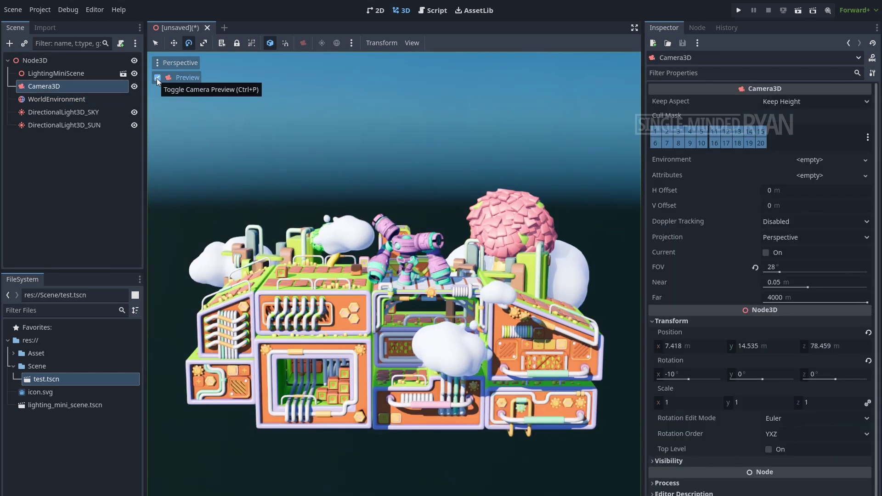
{"action": "left_click", "coordinate": [102, 98]}
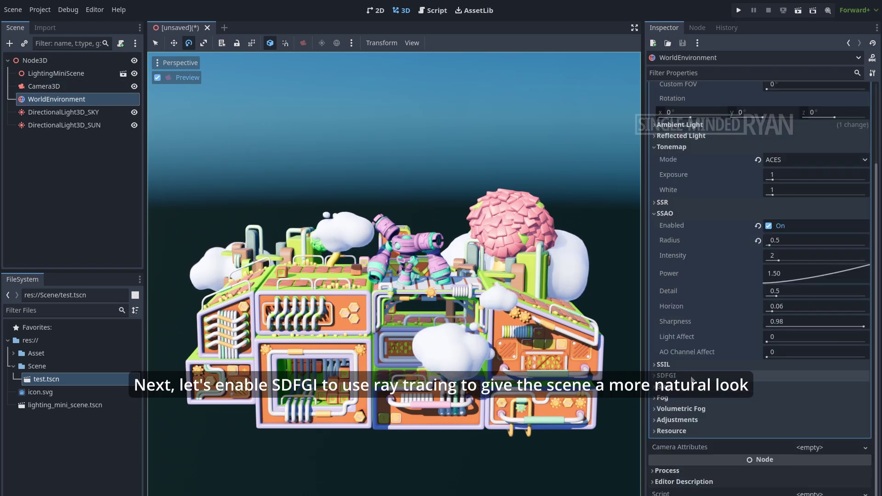
Step: Enable SDFGI on the WorldEnvironment, toggling it off and on to compare
{"action": "left_click", "coordinate": [658, 377]}
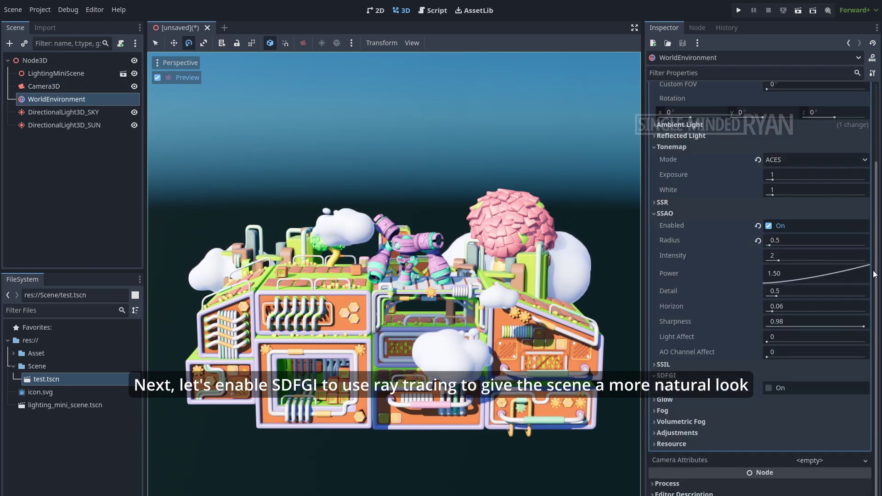
{"action": "scroll", "coordinate": [876, 274], "scroll_direction": "down", "scroll_amount": 1}
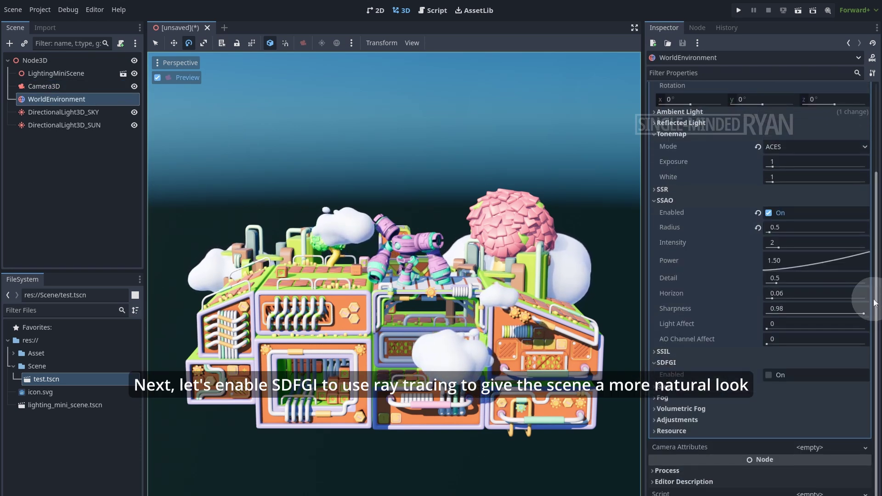
{"action": "left_click", "coordinate": [768, 375]}
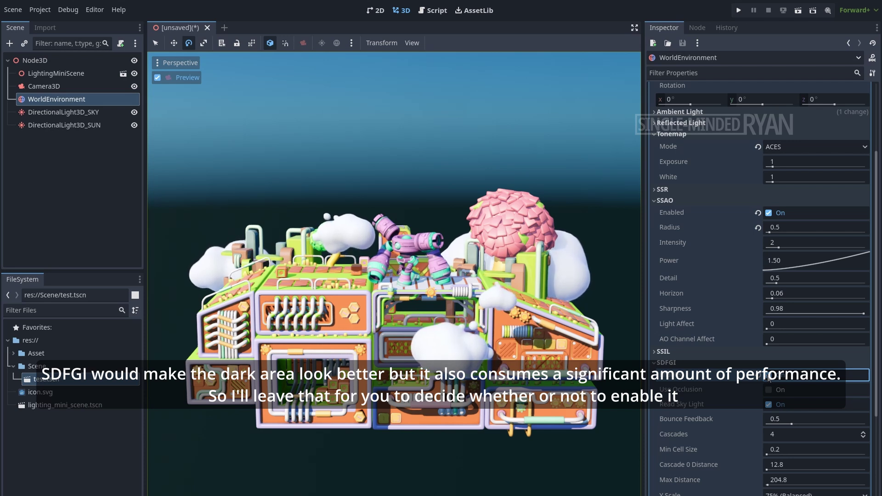
{"action": "left_click", "coordinate": [769, 376]}
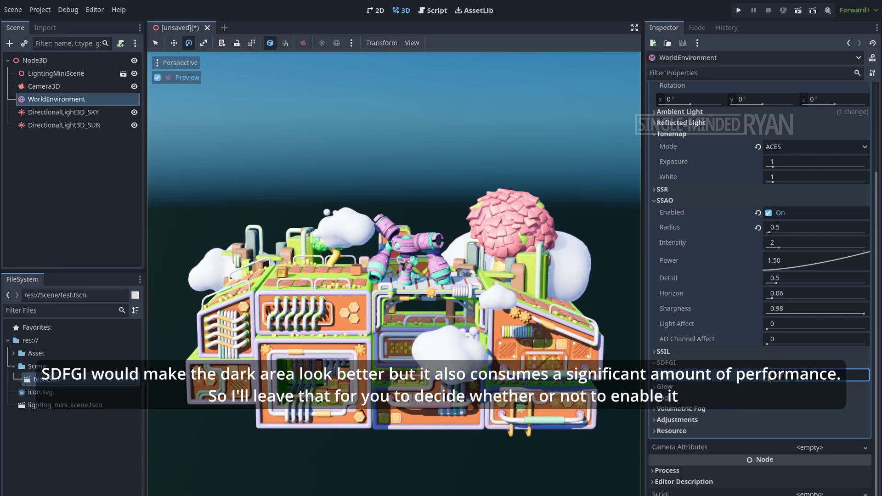
{"action": "left_click", "coordinate": [769, 376]}
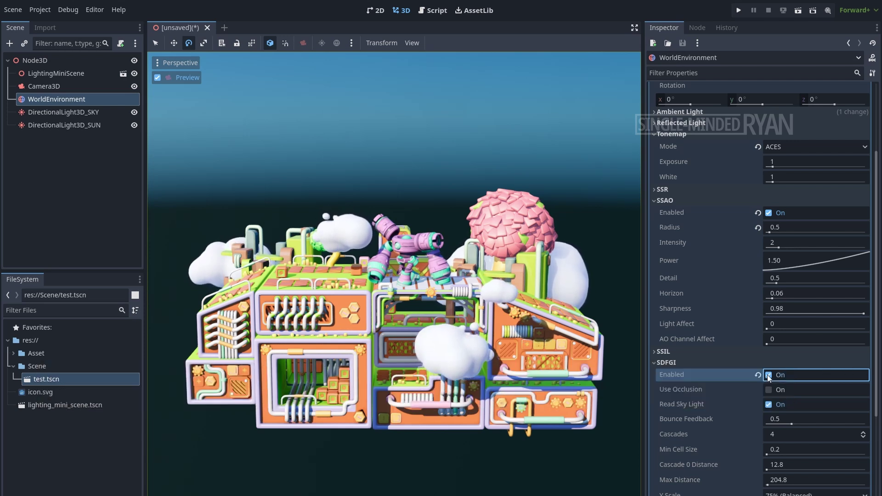
Step: Enable the environment Adjustments and set Saturation to 1.2
{"action": "scroll", "coordinate": [800, 396], "scroll_direction": "up", "scroll_amount": 1}
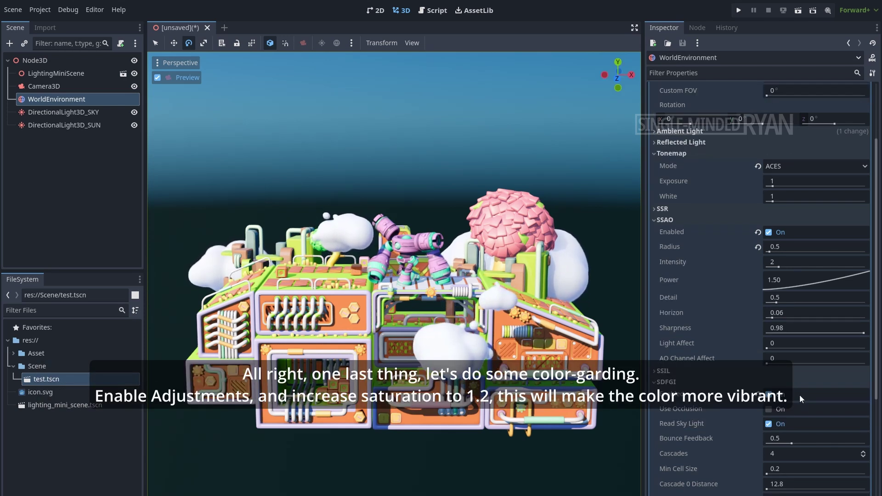
{"action": "left_click_drag", "start_coordinate": [874, 353], "coordinate": [875, 471]}
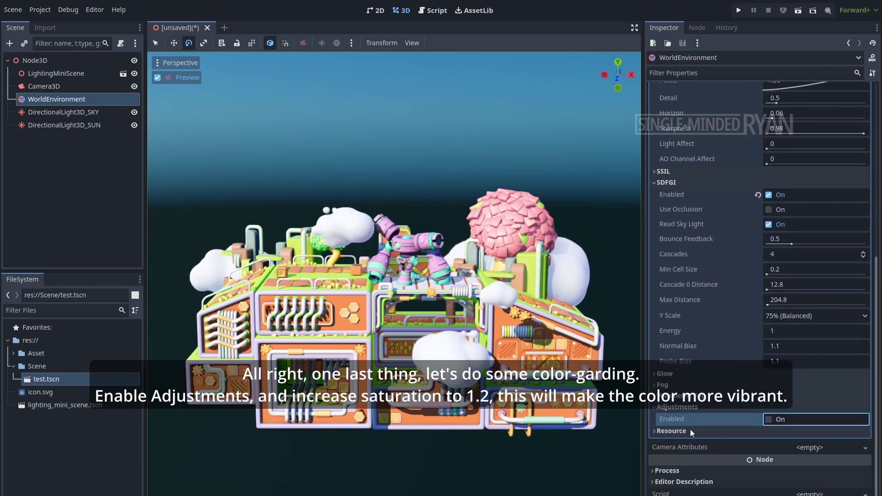
{"action": "left_click", "coordinate": [768, 420]}
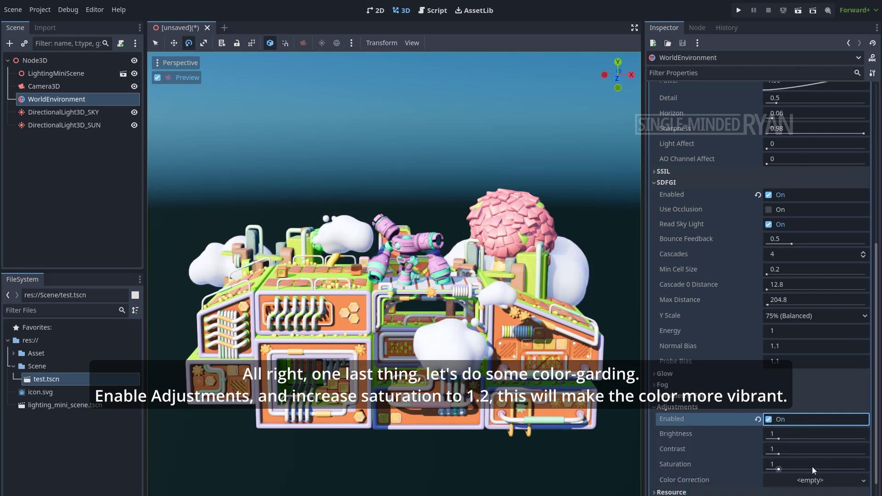
{"action": "left_click", "coordinate": [798, 466]}
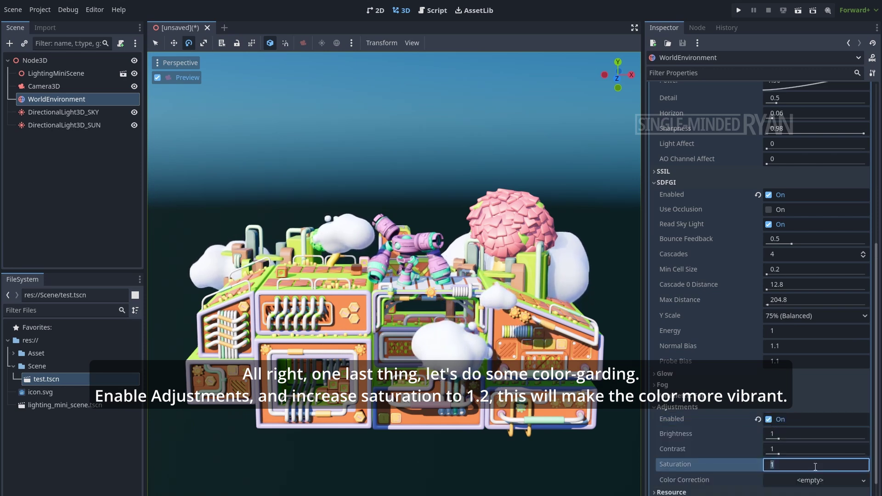
{"action": "type", "text": "1.2"}
{"action": "key", "text": "Return"}
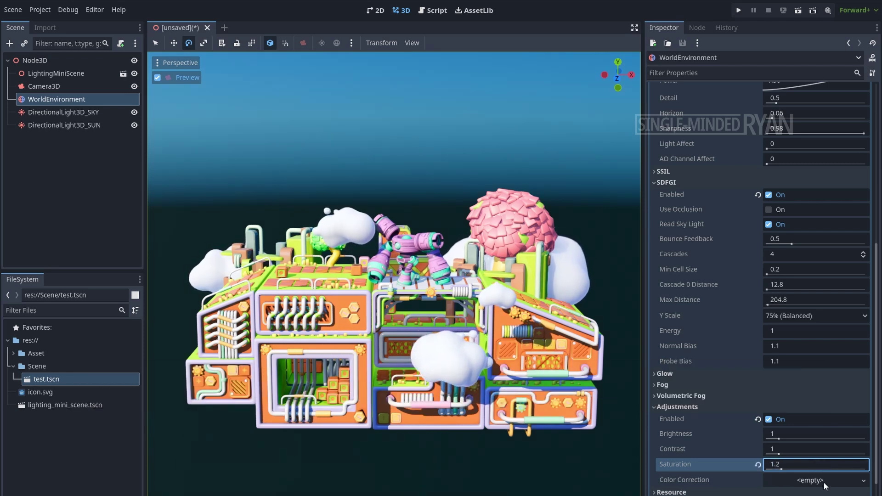
Step: Assign a new GradientTexture1D to Color Correction and open its gradient
{"action": "left_click", "coordinate": [826, 482]}
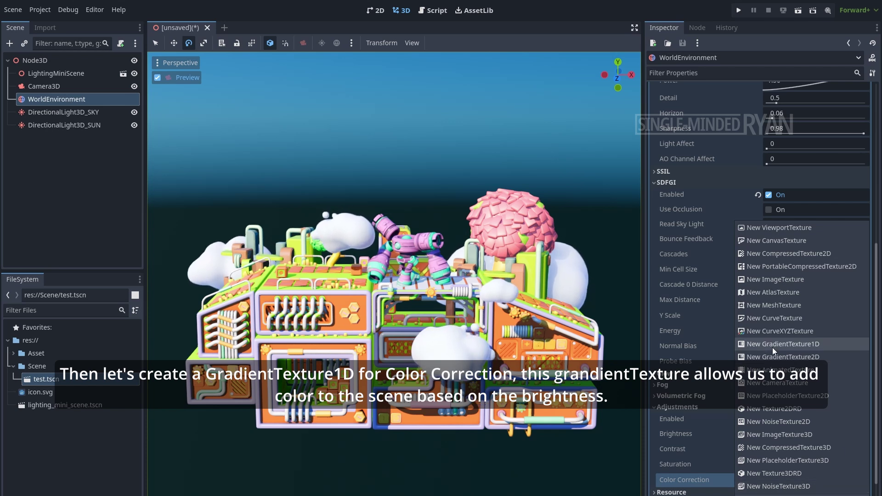
{"action": "left_click", "coordinate": [829, 347]}
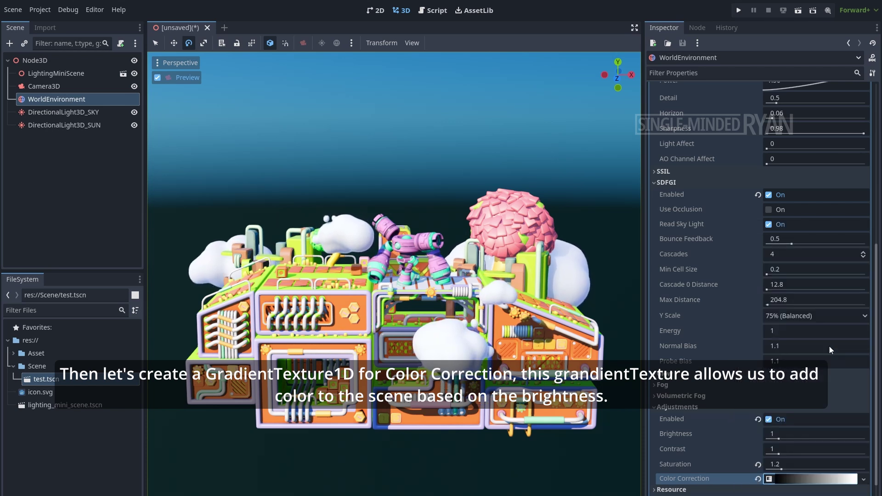
{"action": "left_click", "coordinate": [806, 479]}
{"action": "scroll", "coordinate": [857, 482], "scroll_direction": "down", "scroll_amount": 3}
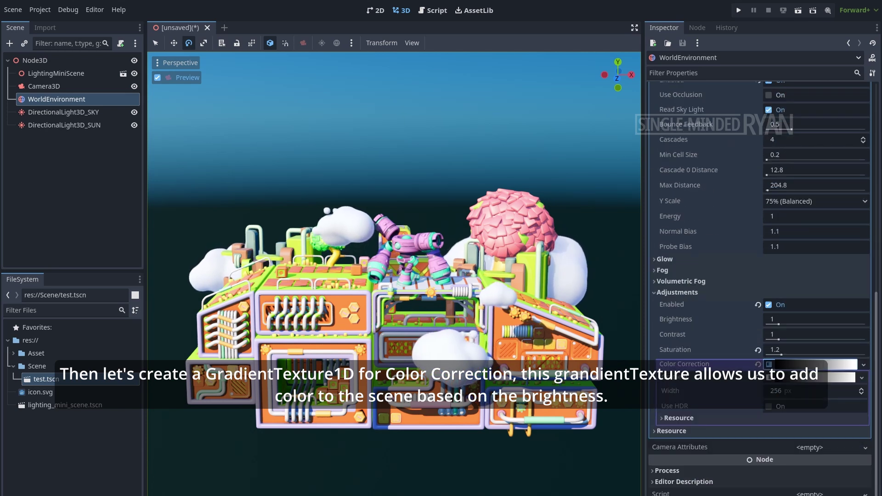
{"action": "left_click", "coordinate": [804, 378]}
Step: Move the left gradient stop right and colour it dark blue; tint the right stop pale yellow
{"action": "left_click", "coordinate": [662, 418]}
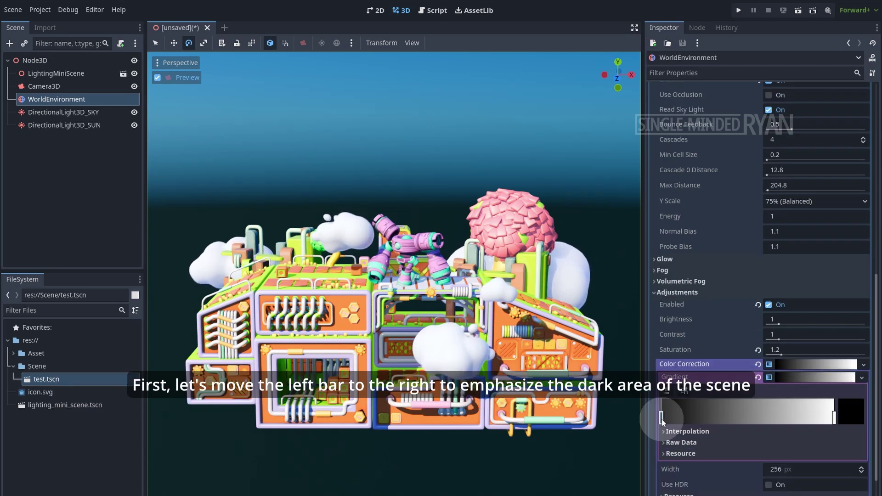
{"action": "left_click_drag", "start_coordinate": [663, 421], "coordinate": [683, 423]}
{"action": "left_click", "coordinate": [852, 408]}
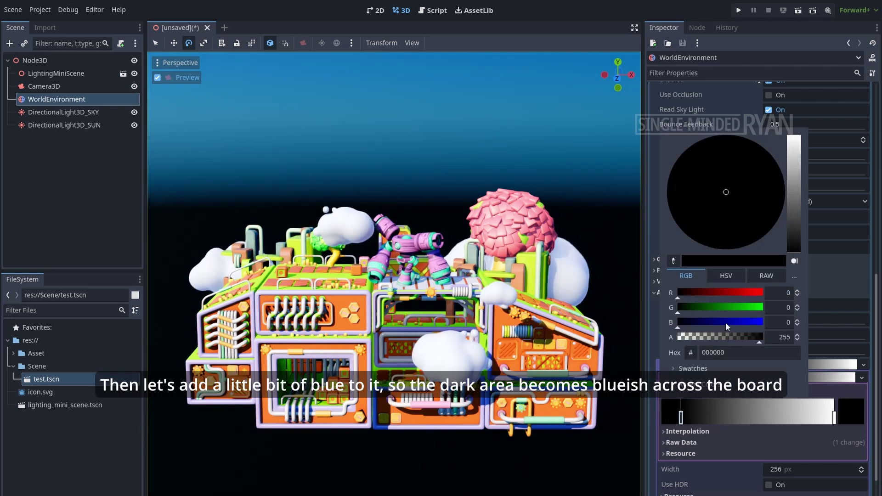
{"action": "left_click_drag", "start_coordinate": [715, 321], "coordinate": [683, 307]}
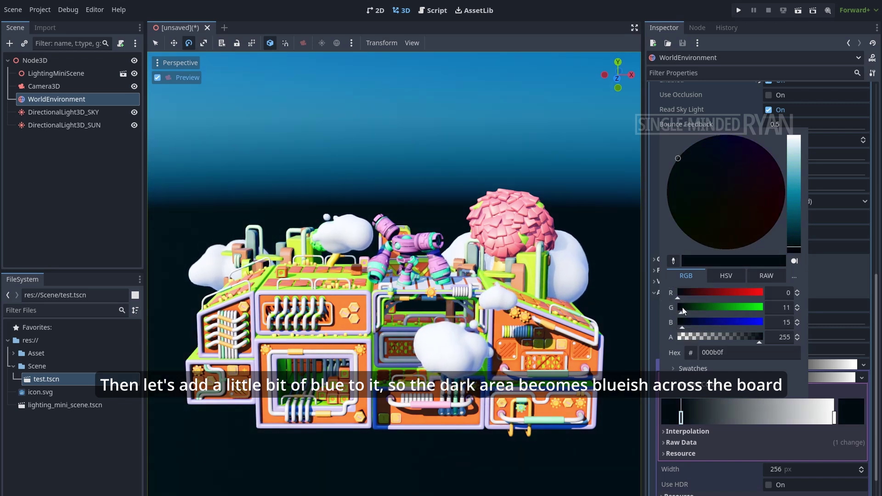
{"action": "left_click", "coordinate": [834, 417]}
{"action": "left_click", "coordinate": [851, 414]}
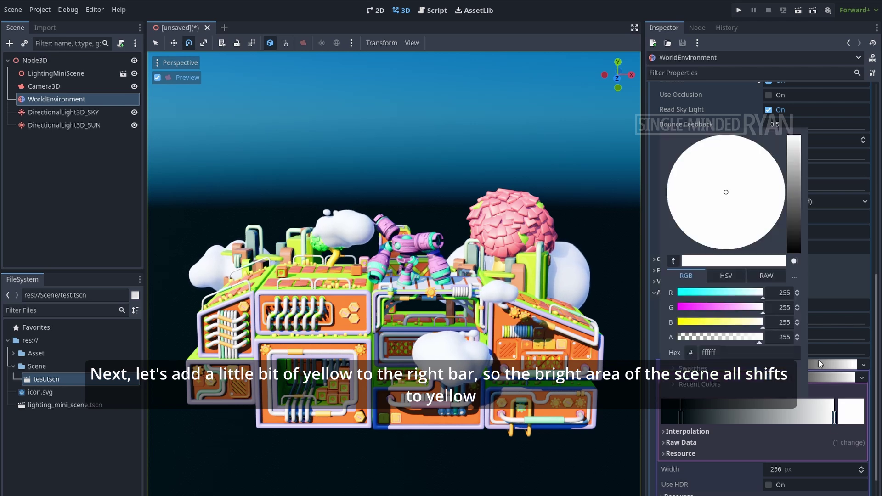
{"action": "mouse_move", "coordinate": [759, 323]}
{"action": "left_mouse_down"}
{"action": "mouse_move", "coordinate": [756, 308]}
{"action": "mouse_move", "coordinate": [759, 326]}
{"action": "left_mouse_up"}
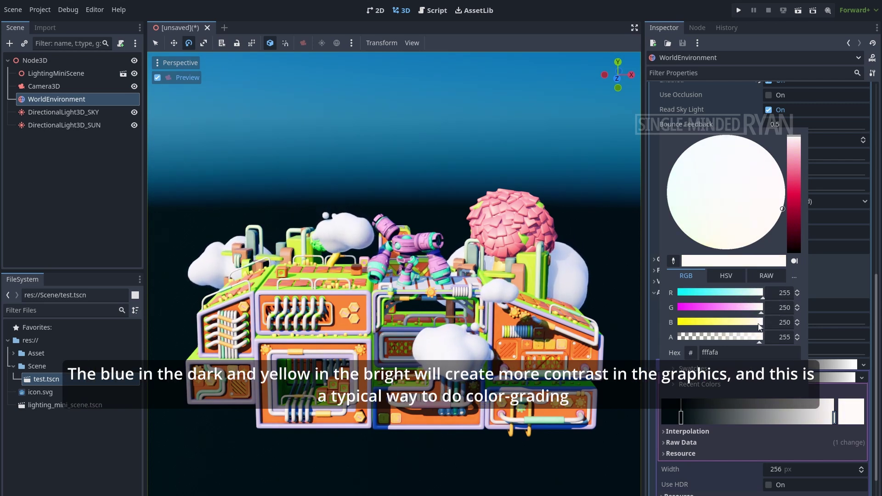
{"action": "left_click", "coordinate": [643, 1]}
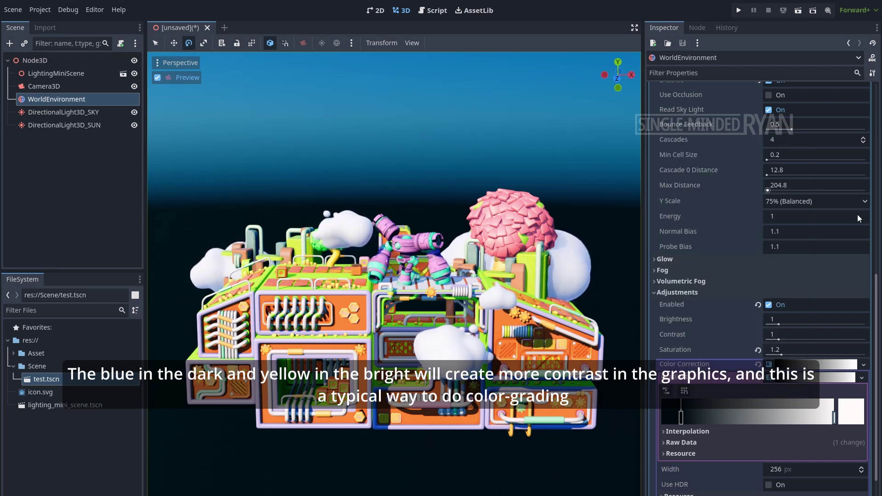
Step: Rotate the sky to -21.3° on X so the area below the horizon turns blue
{"action": "left_click_drag", "start_coordinate": [877, 289], "coordinate": [872, 86]}
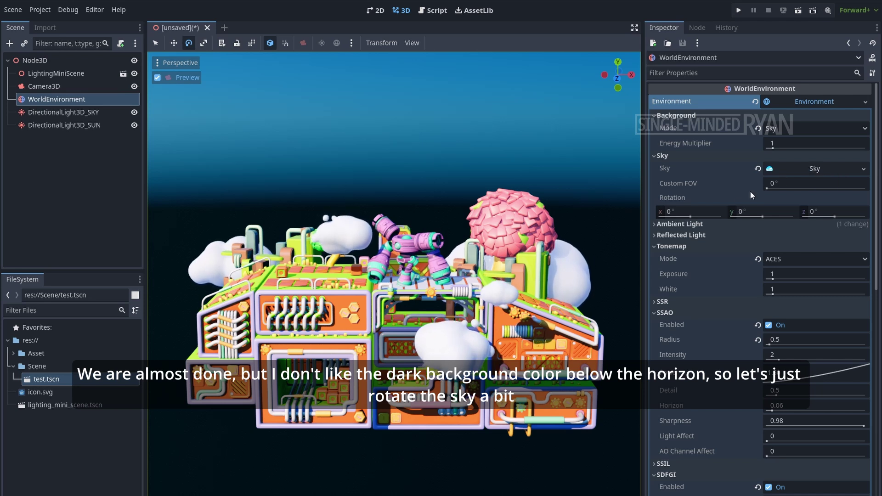
{"action": "left_click_drag", "start_coordinate": [691, 217], "coordinate": [689, 217]}
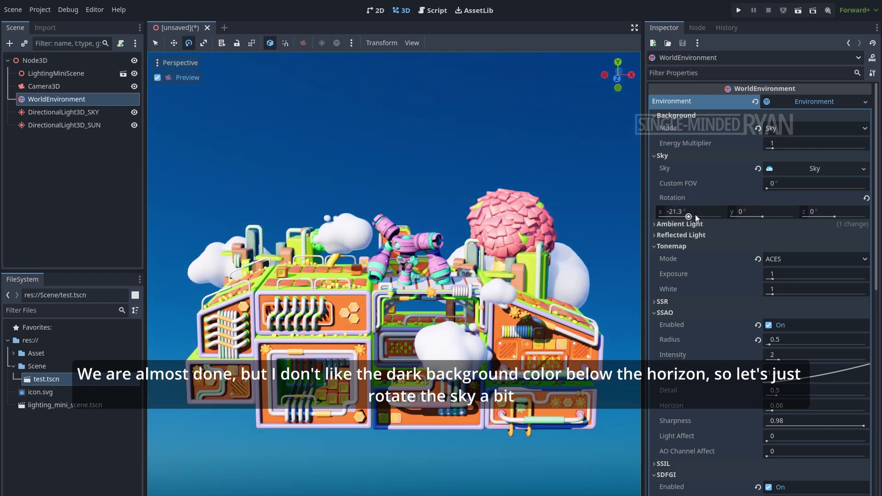